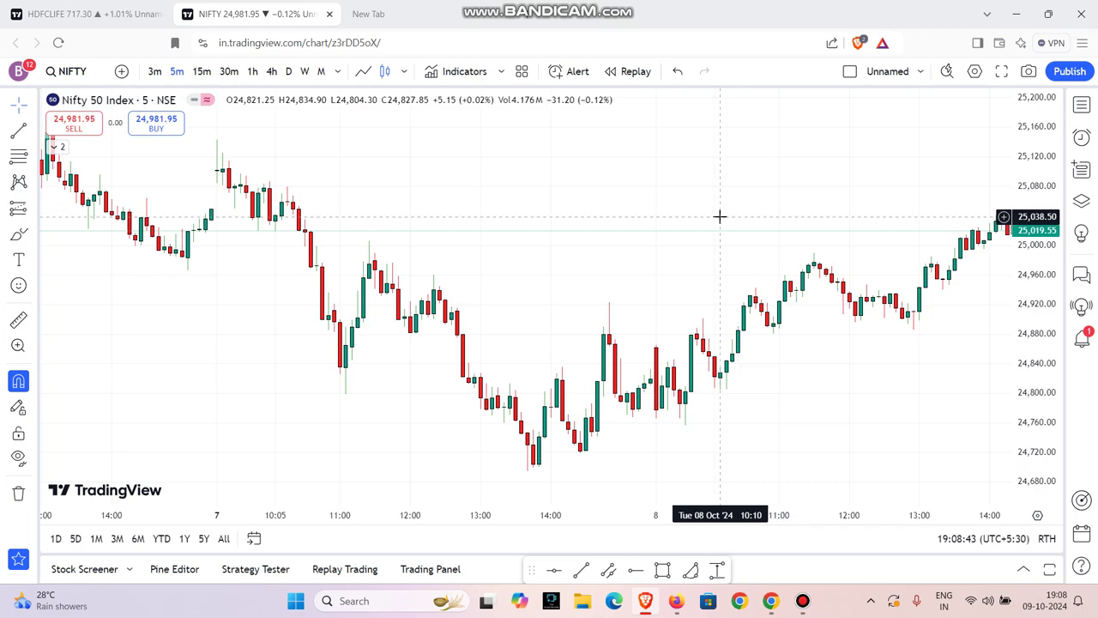
# - Zoom the time axis and switch the chart to 15m, then back to 5-minute
pyautogui.scroll(-4, 592, 287)
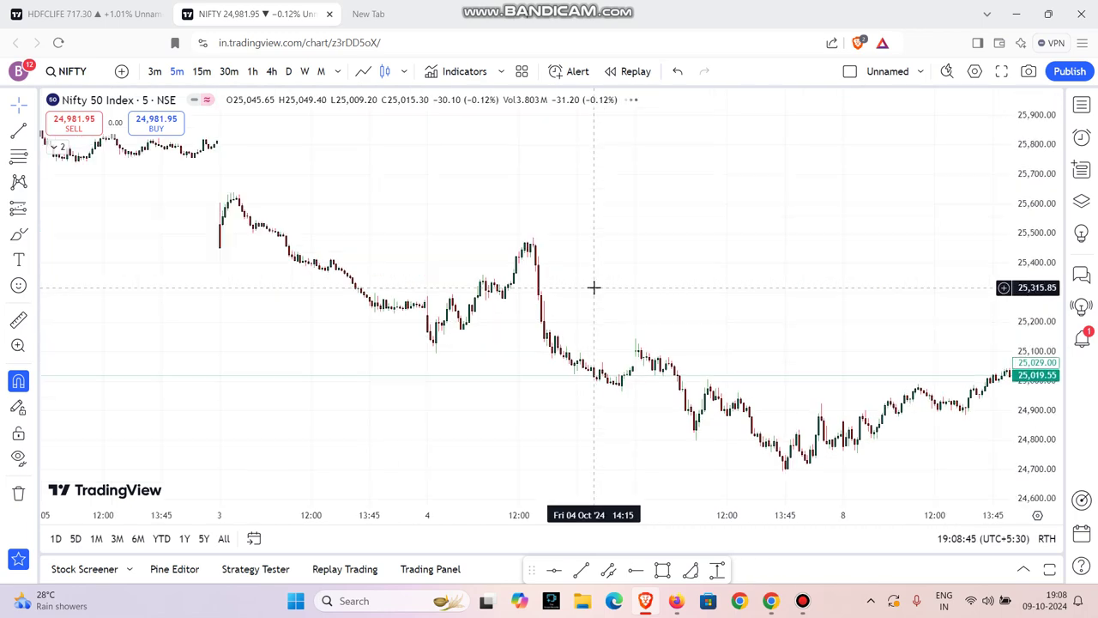
pyautogui.scroll(-2, 728, 281)
pyautogui.scroll(5, 728, 282)
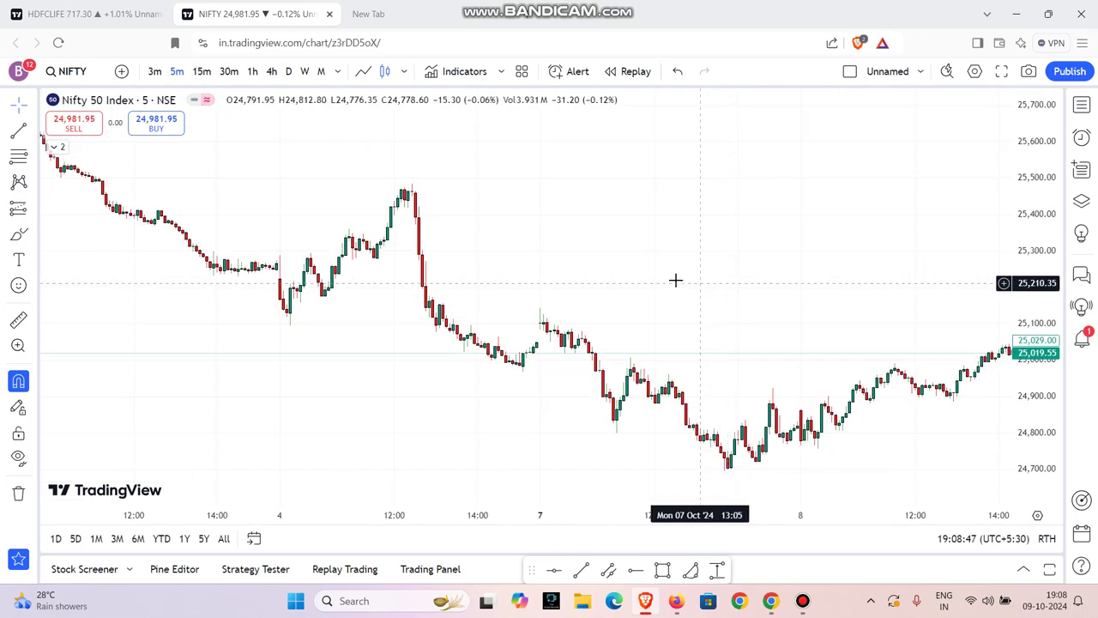
pyautogui.scroll(-3, 496, 217)
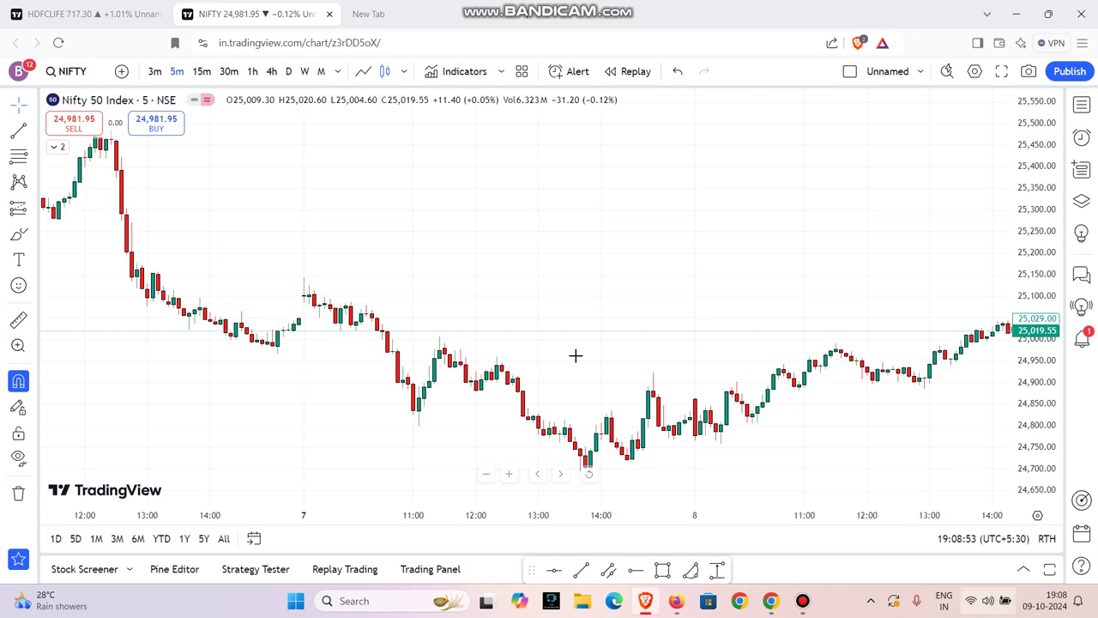
pyautogui.click(202, 71)
pyautogui.click(177, 71)
# - Zoom further, stretch the price scale to enlarge candles, and frame the 4–8 Oct bars
pyautogui.scroll(-2, 583, 331)
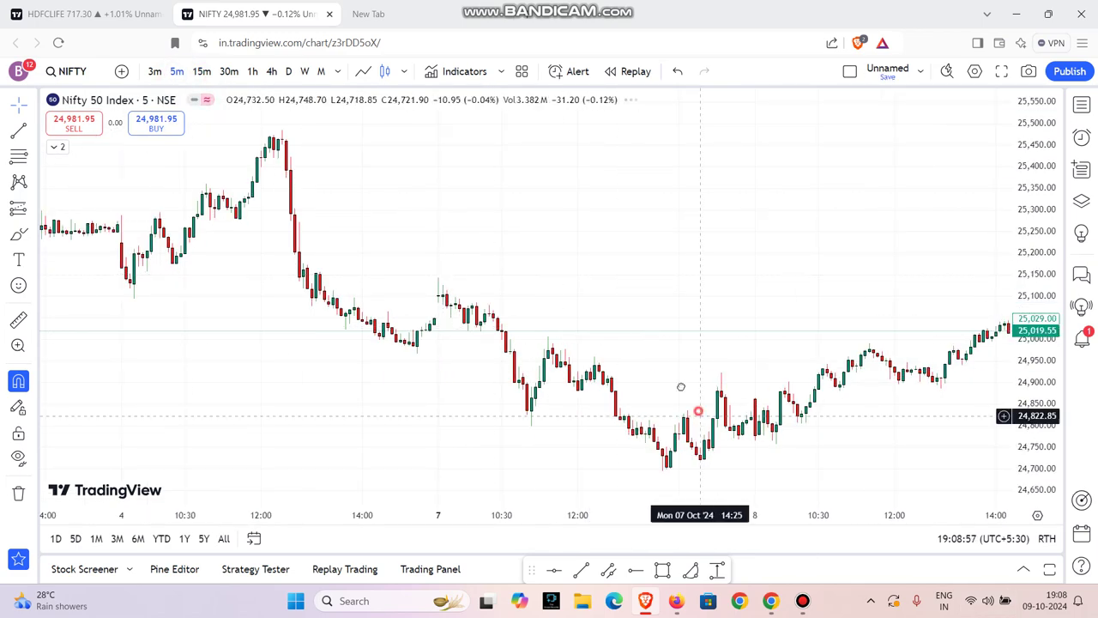
pyautogui.scroll(-1, 674, 361)
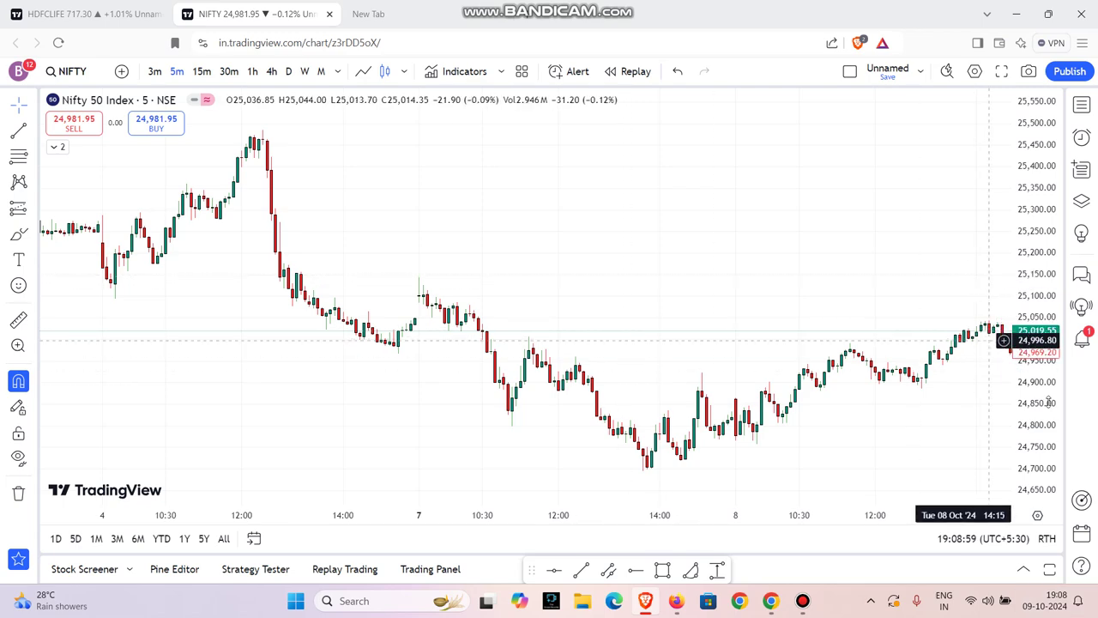
pyautogui.moveTo(1038, 407); pyautogui.dragTo(1038, 377)
pyautogui.moveTo(795, 332); pyautogui.dragTo(797, 334)
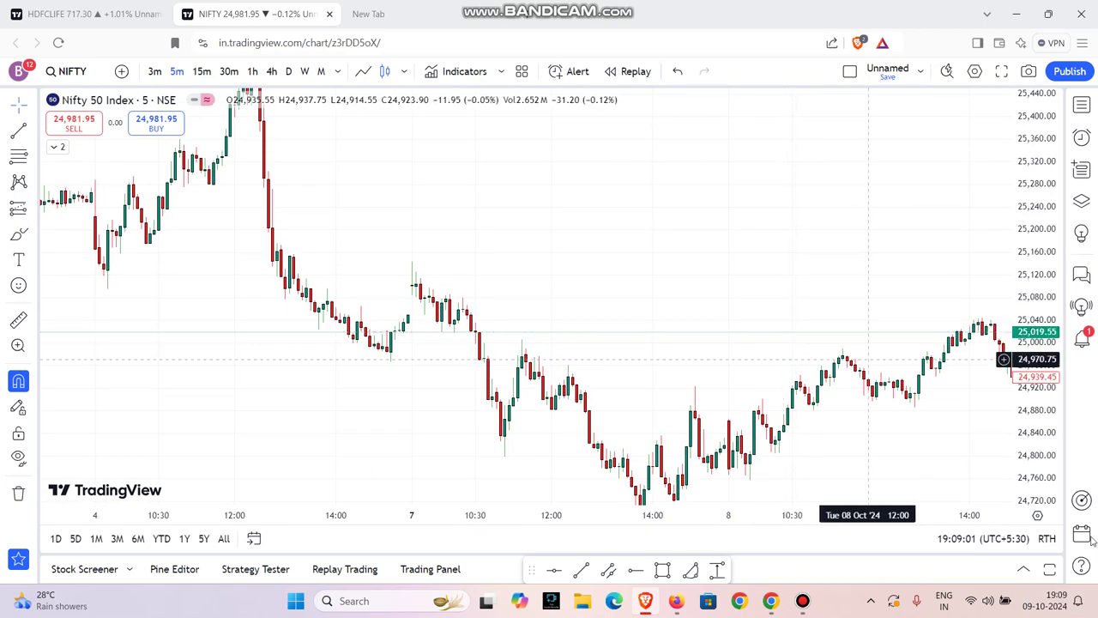
pyautogui.click(803, 602)
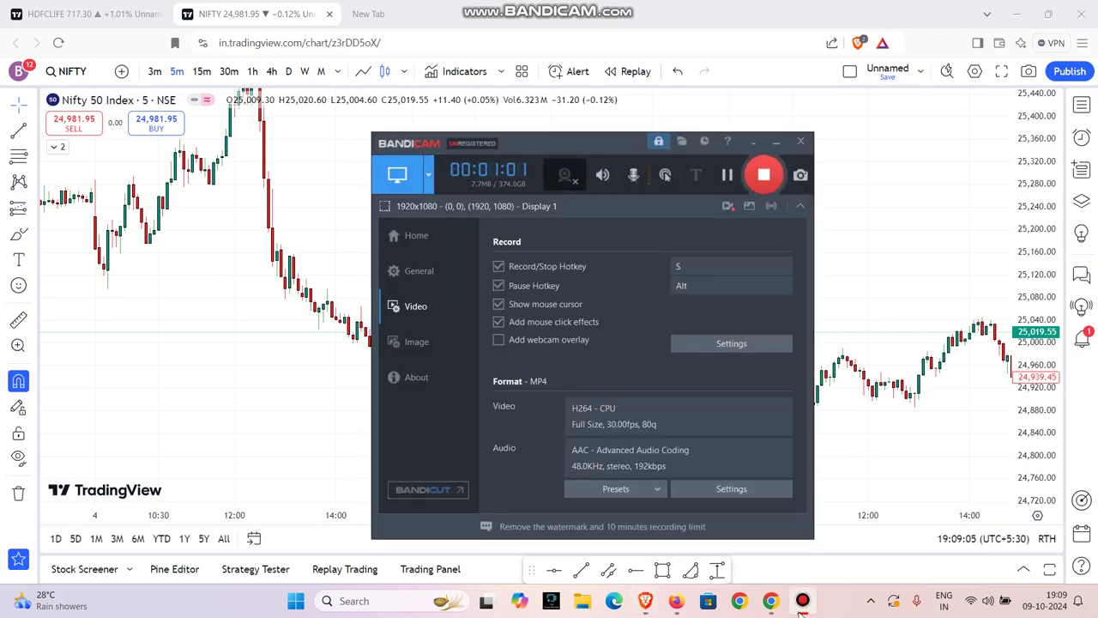
pyautogui.click(804, 601)
pyautogui.click(804, 602)
pyautogui.click(775, 140)
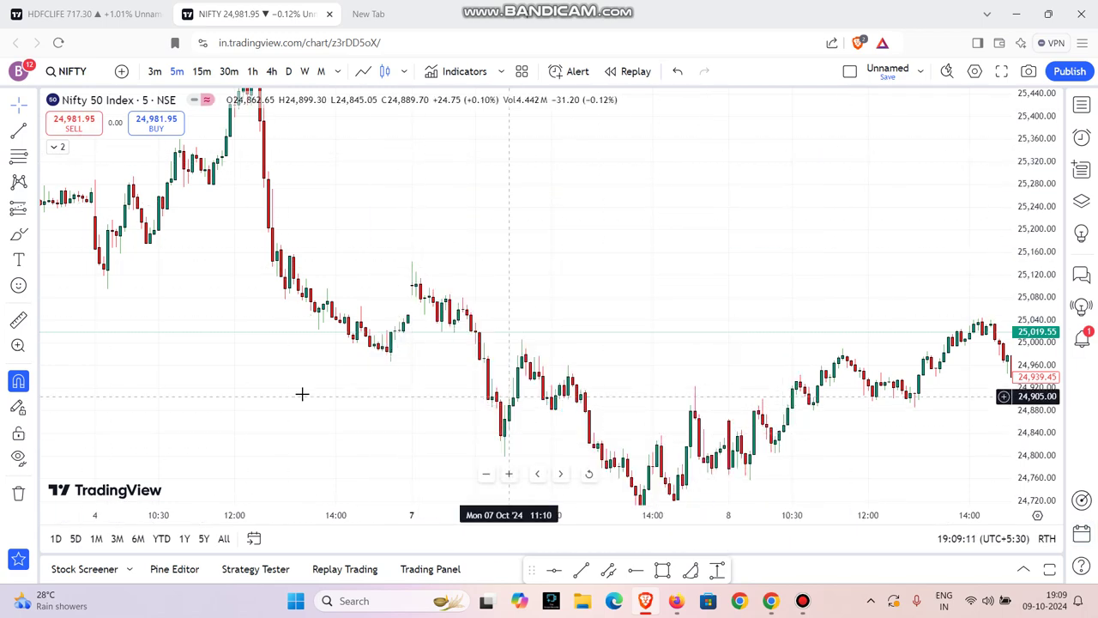
# - Unhide the Supertrend and EMA indicators and centre the chart on the 7–8 Oct sessions
pyautogui.click(59, 148)
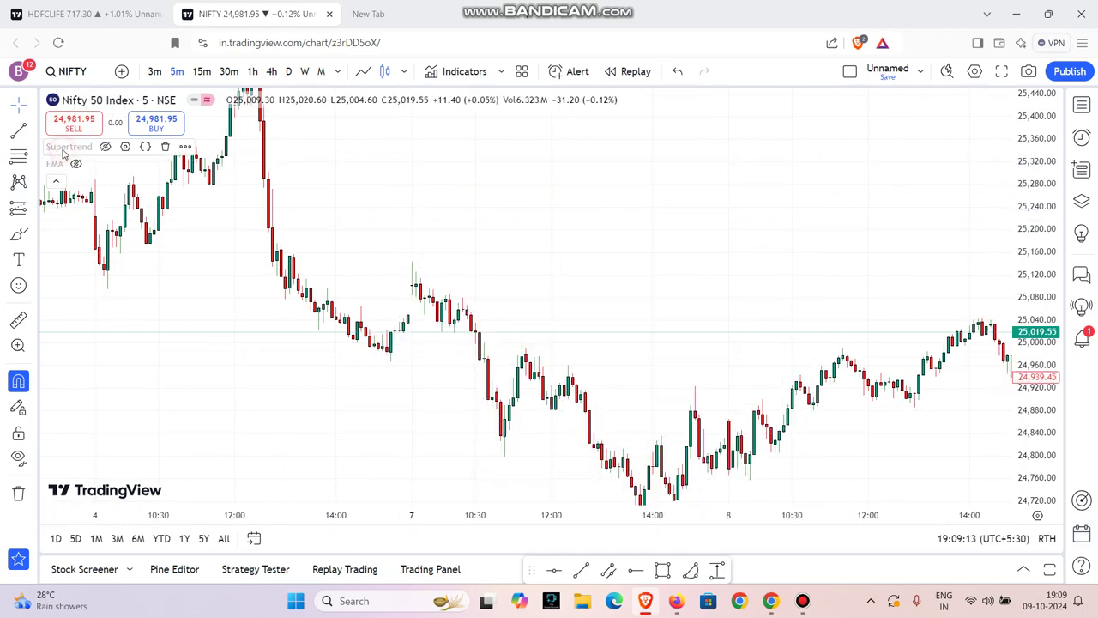
pyautogui.click(104, 147)
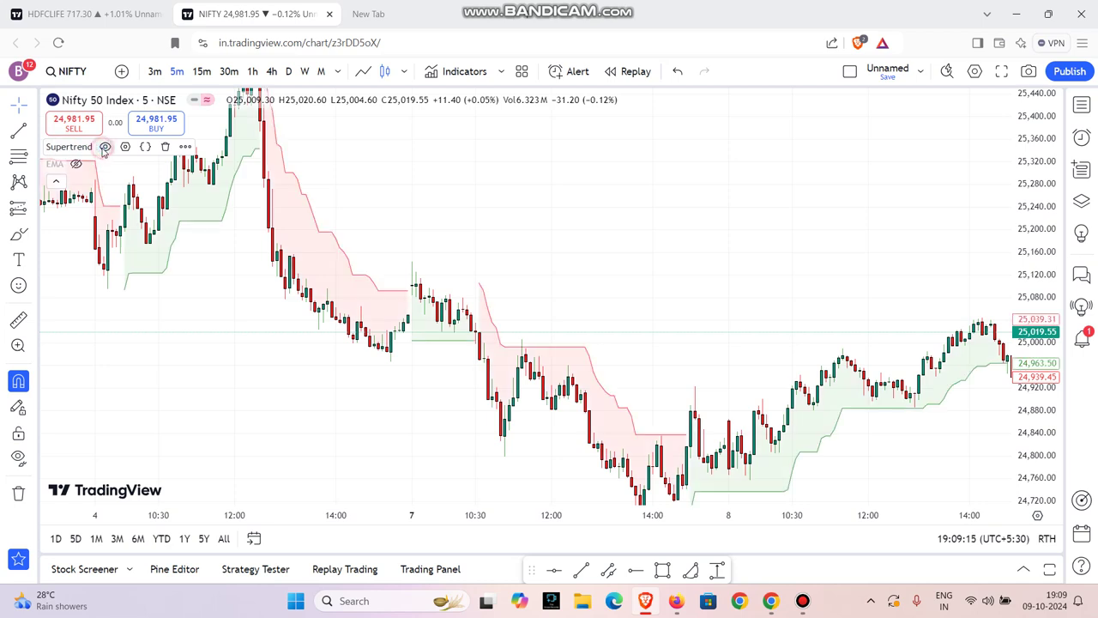
pyautogui.click(57, 181)
pyautogui.moveTo(548, 360); pyautogui.dragTo(421, 309)
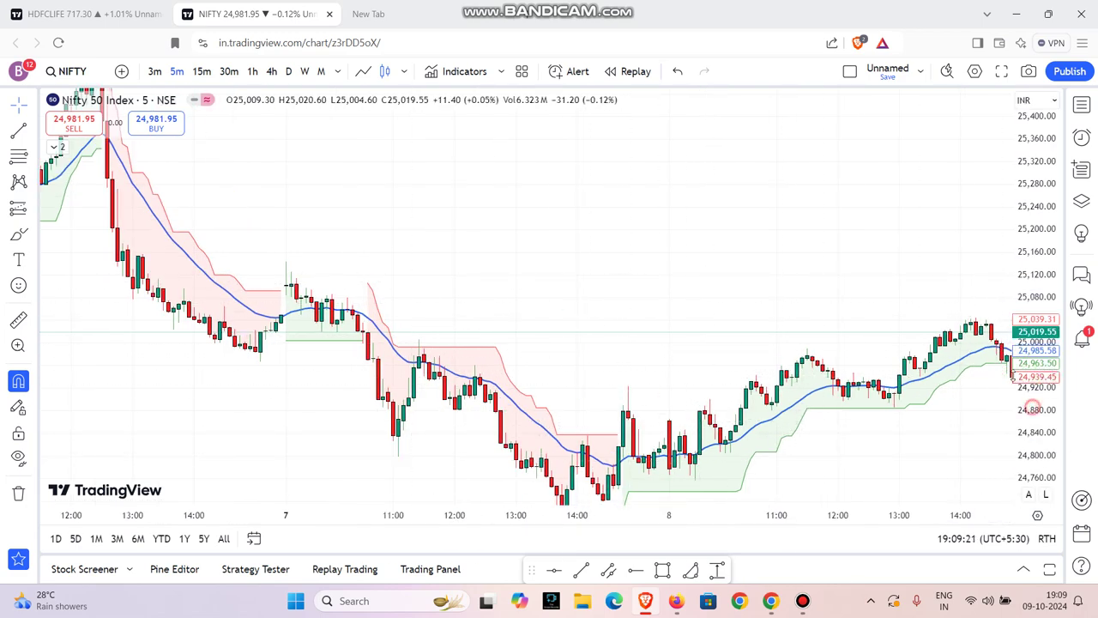
pyautogui.moveTo(681, 357); pyautogui.dragTo(677, 210)
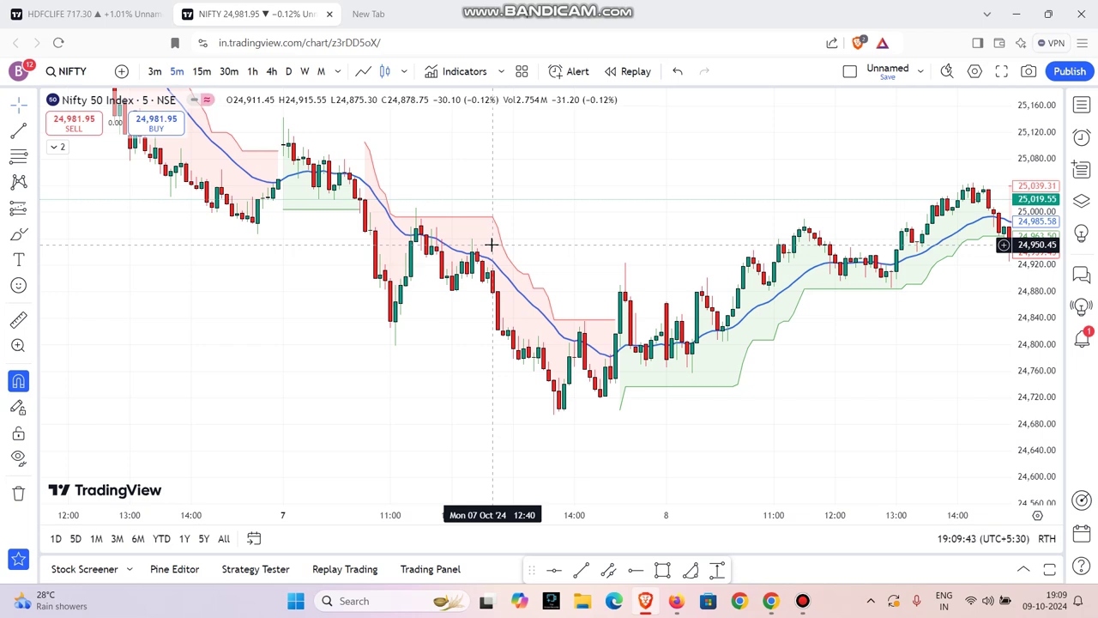
# - Pan the chart to show the 8–9 Oct sessions around 24,760–25,360
pyautogui.moveTo(891, 351); pyautogui.dragTo(721, 326)
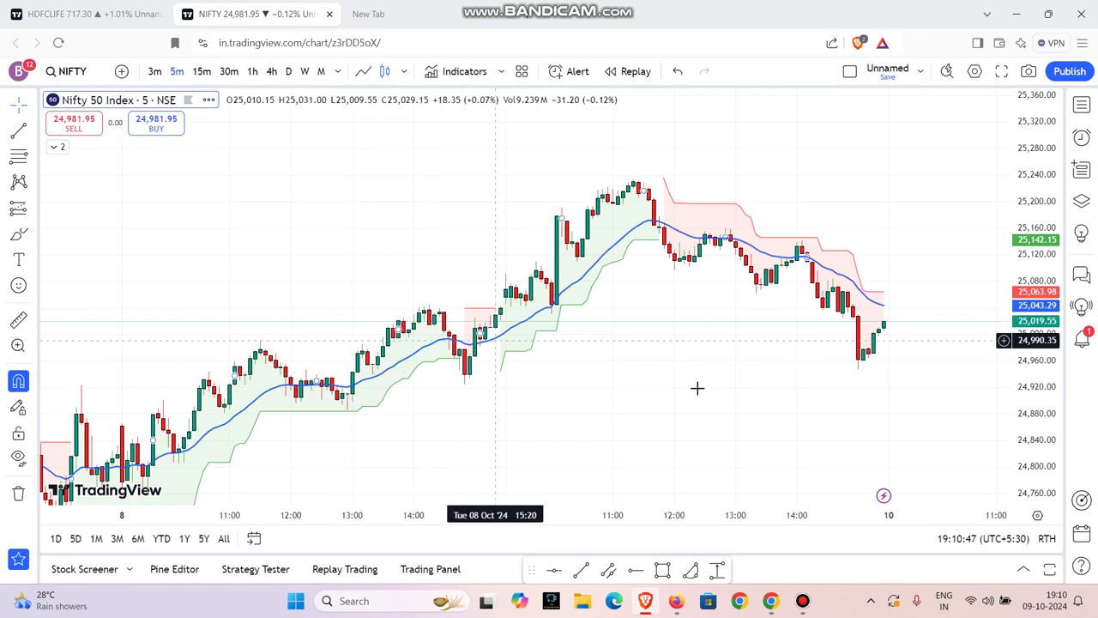
# - Pan and zoom so the chart ends at the 9 Oct close near 25,019 with space for 10 Oct
pyautogui.scroll(-2, 321, 297)
pyautogui.moveTo(291, 307); pyautogui.dragTo(655, 432)
pyautogui.scroll(2, 655, 431)
pyautogui.scroll(-1, 517, 338)
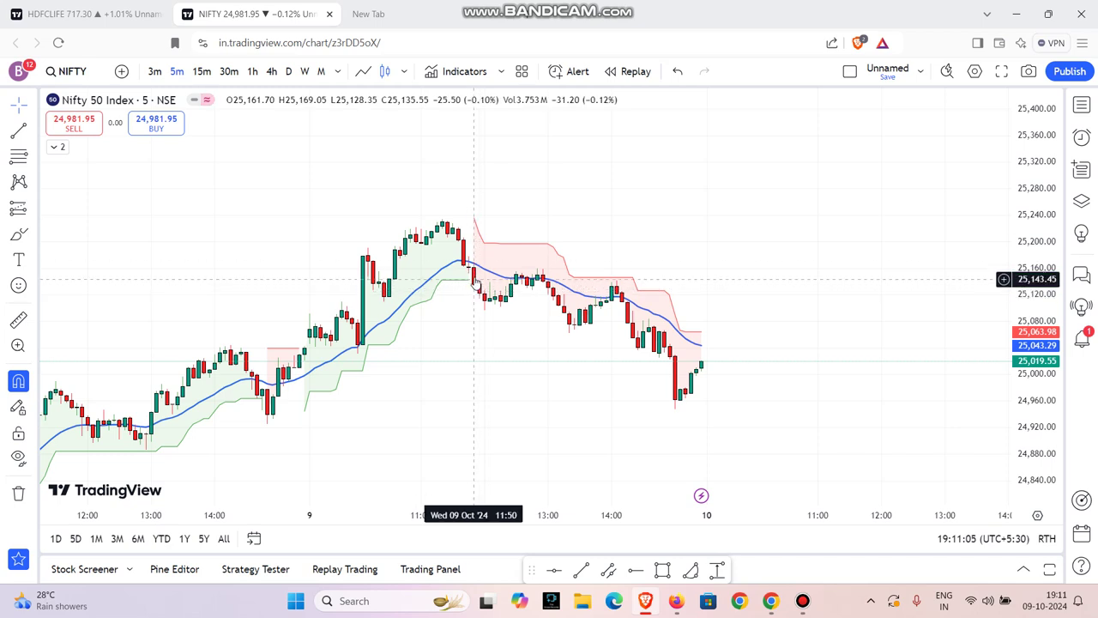
pyautogui.click(36, 211)
pyautogui.click(86, 226)
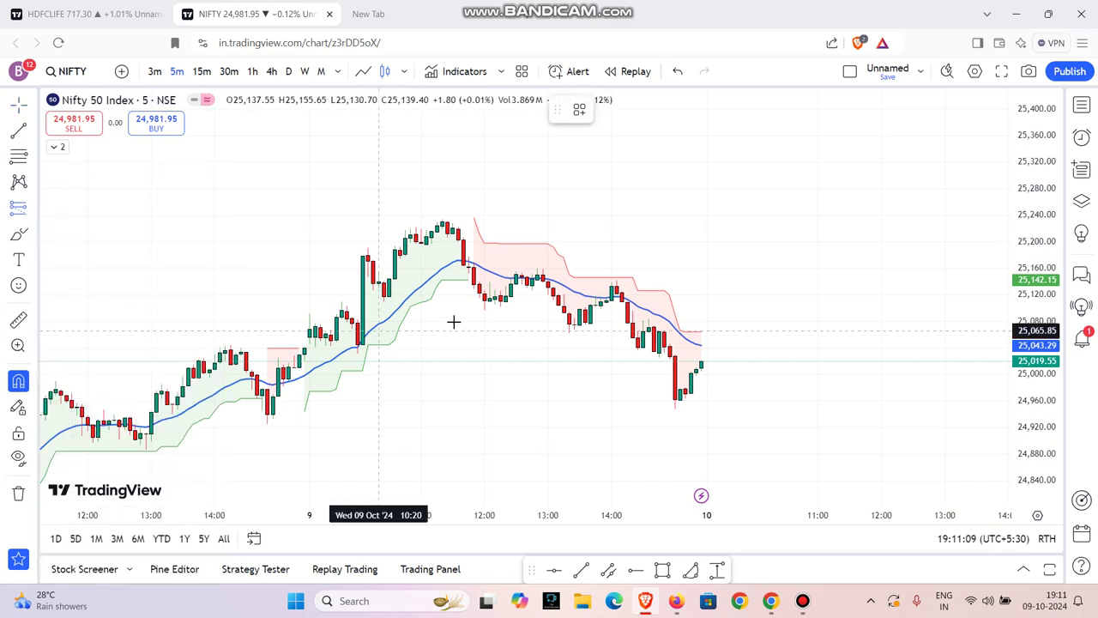
pyautogui.click(474, 288)
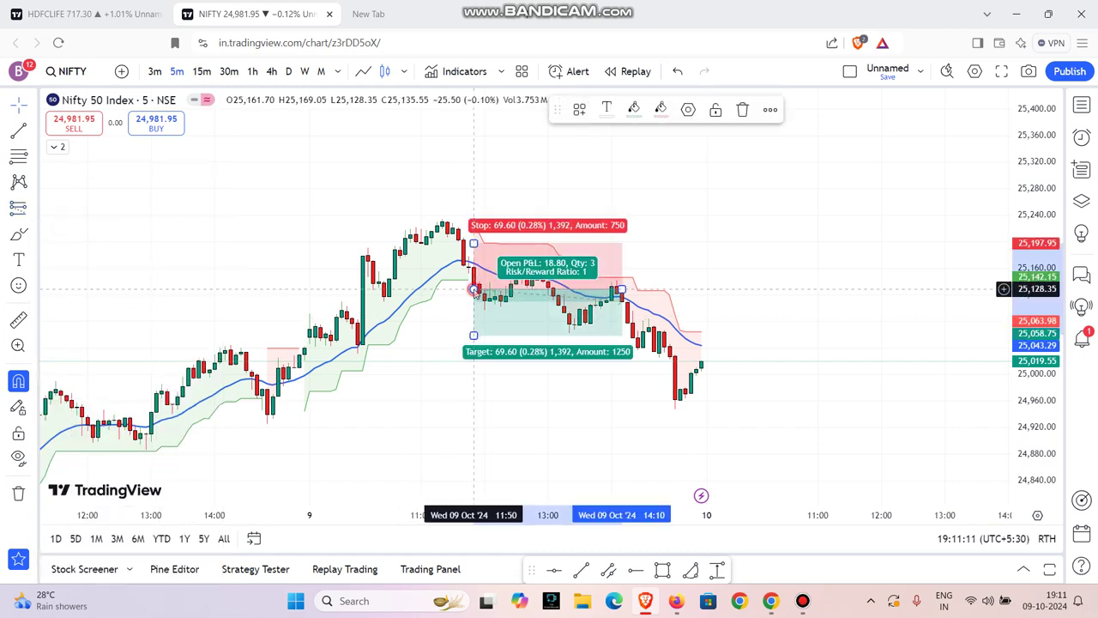
pyautogui.moveTo(472, 246); pyautogui.dragTo(468, 258)
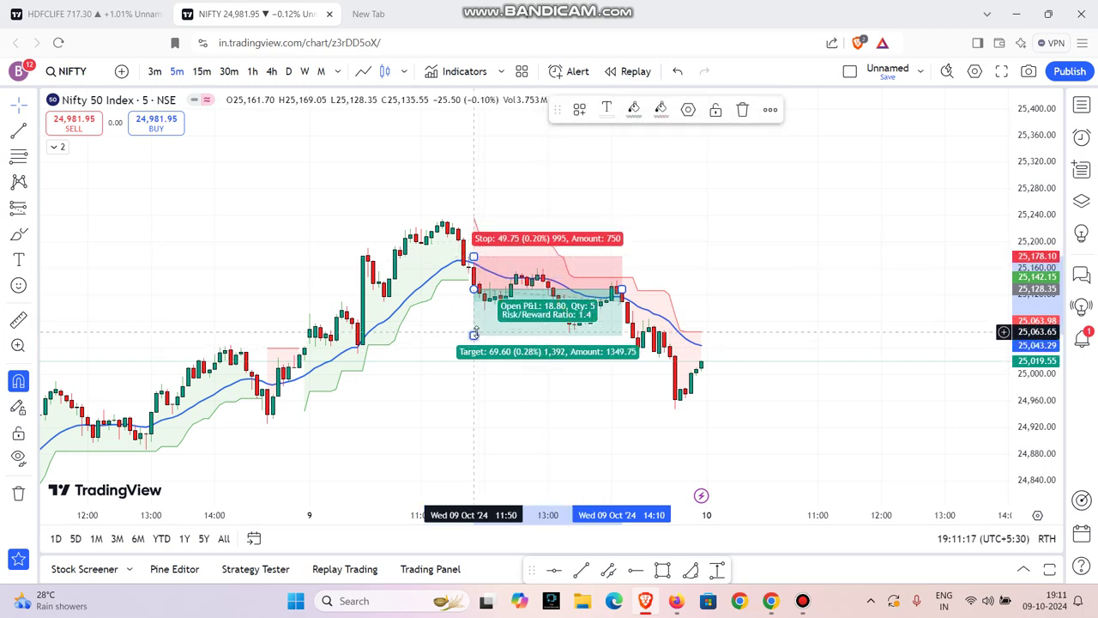
pyautogui.moveTo(474, 334); pyautogui.dragTo(477, 356)
pyautogui.moveTo(613, 296); pyautogui.dragTo(659, 354)
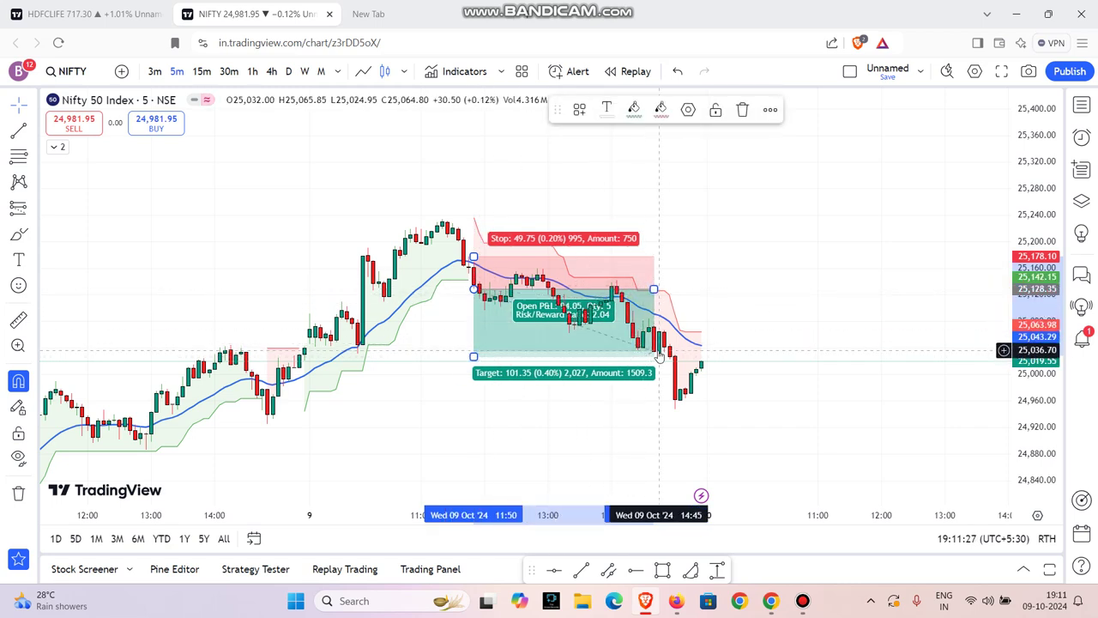
pyautogui.click(599, 434)
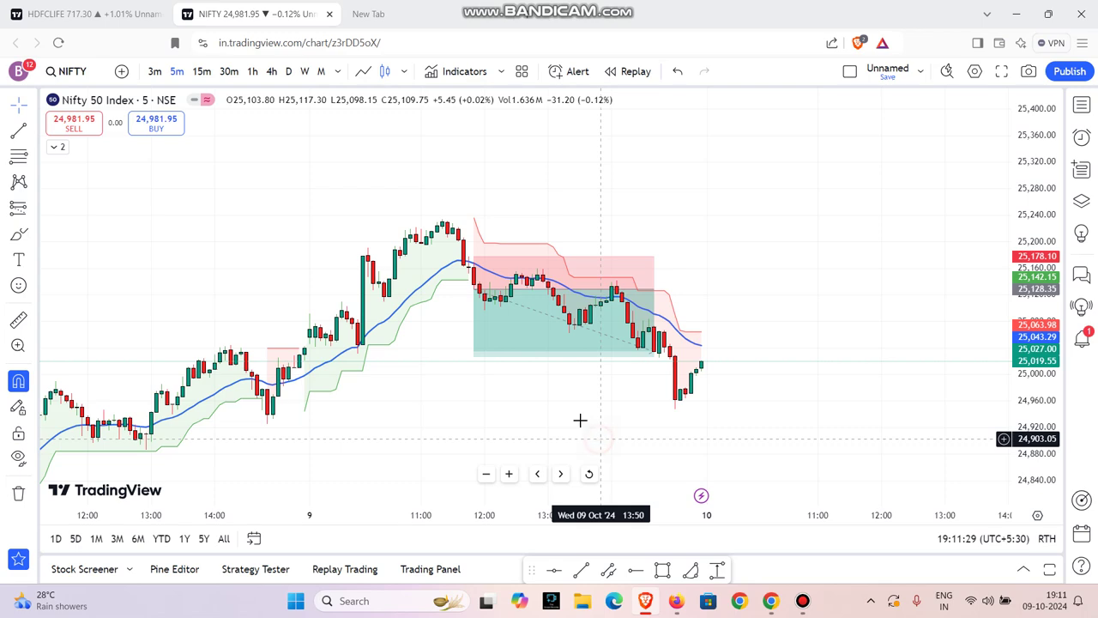
pyautogui.click(519, 304)
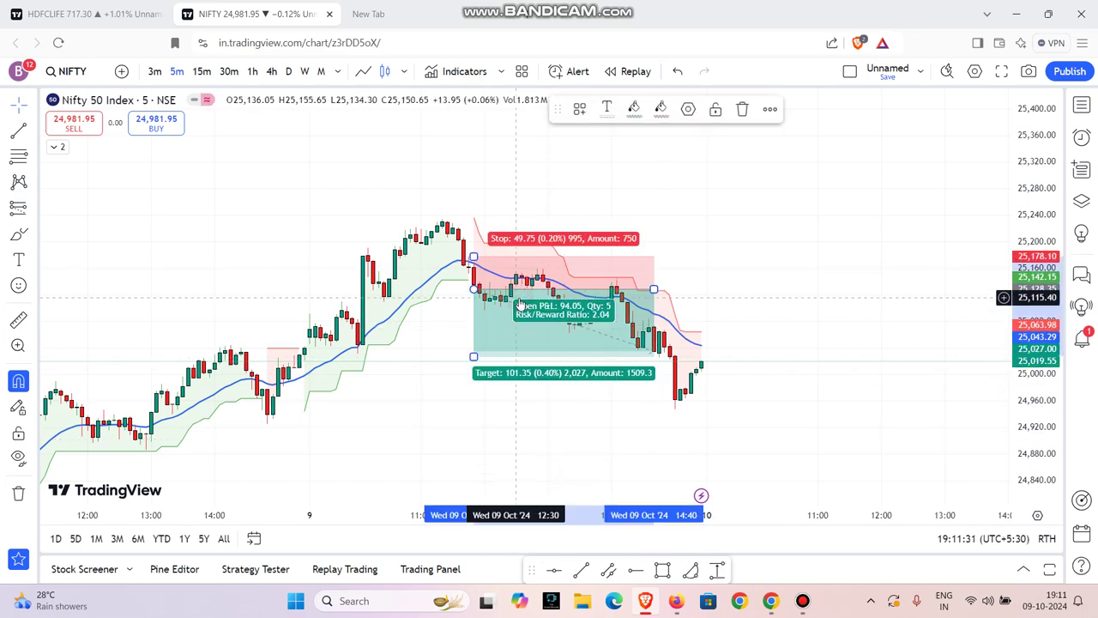
pyautogui.click(741, 109)
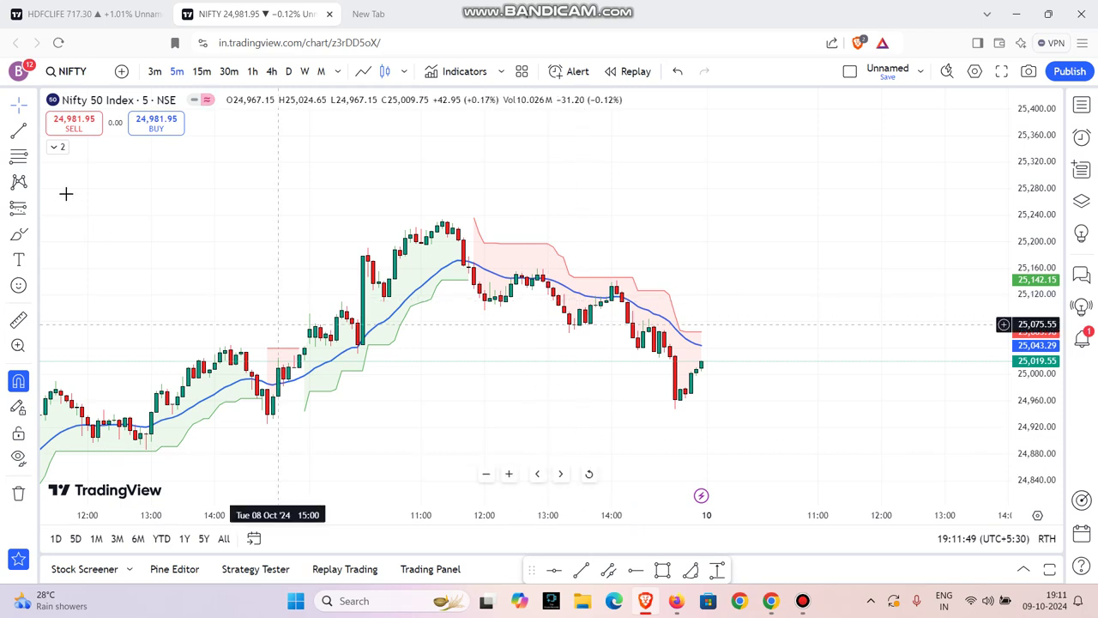
# - Add the Short Position and Long Position tools to the favourites toolbar
pyautogui.click(33, 208)
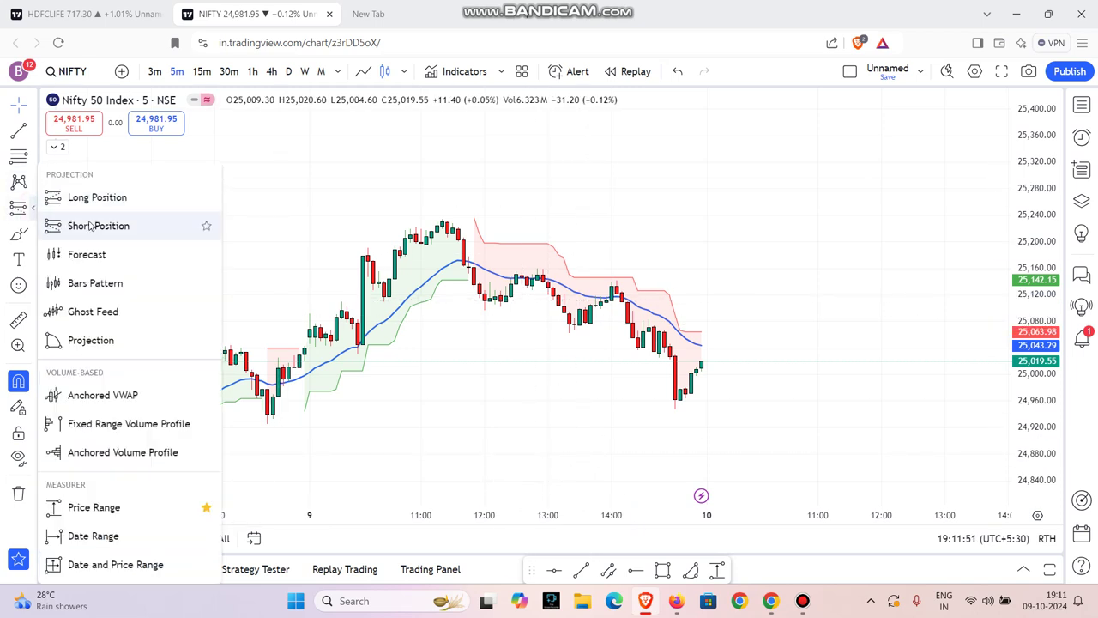
pyautogui.click(207, 228)
pyautogui.click(206, 198)
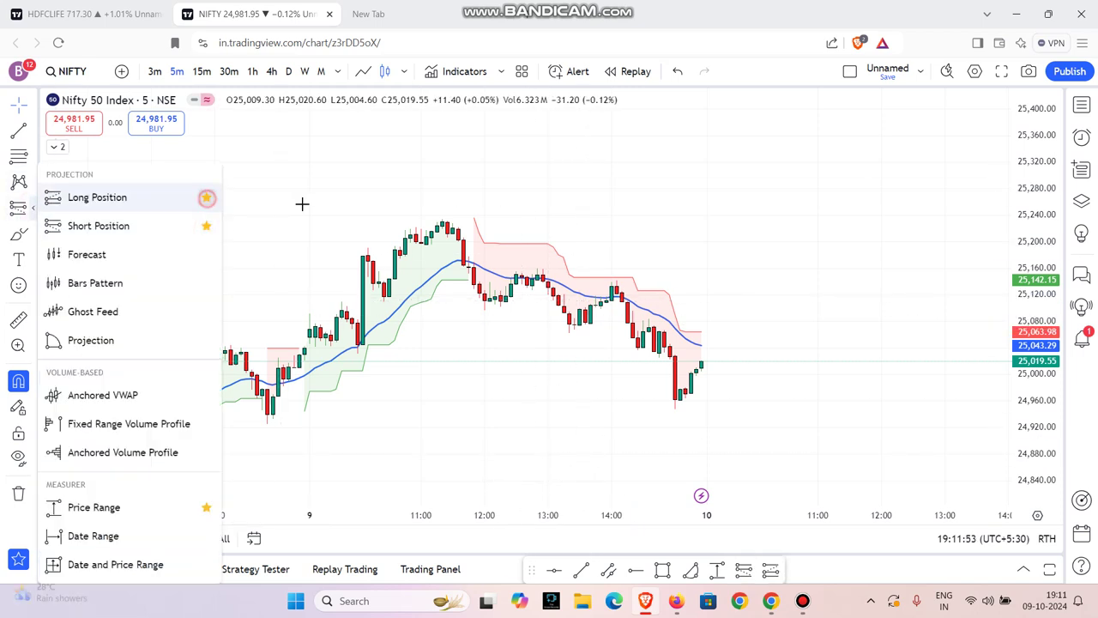
# - Draw a short at 12:55 near 25,138 with 35.30 stop and 178.20 target (R:R 5.05)
pyautogui.click(744, 571)
pyautogui.click(543, 283)
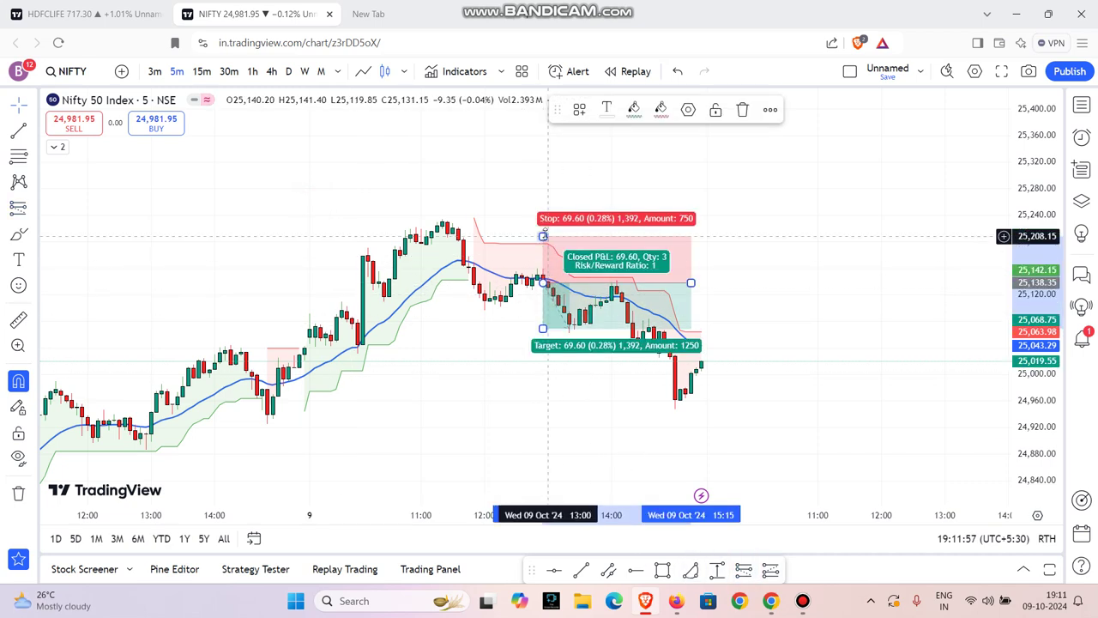
pyautogui.moveTo(543, 235); pyautogui.dragTo(606, 259)
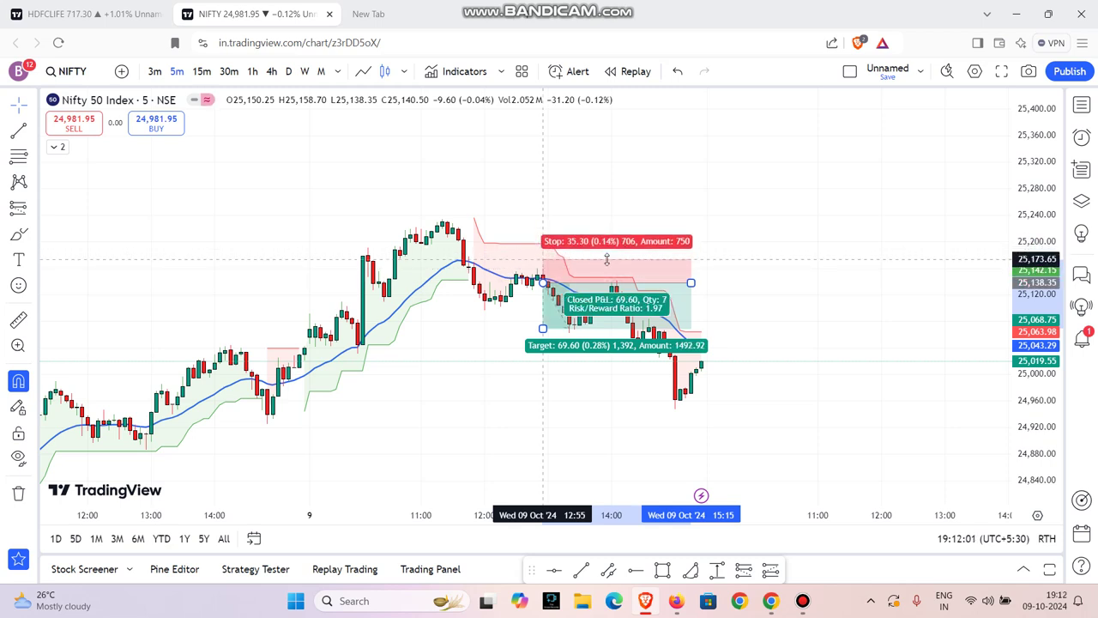
pyautogui.moveTo(542, 329); pyautogui.dragTo(563, 399)
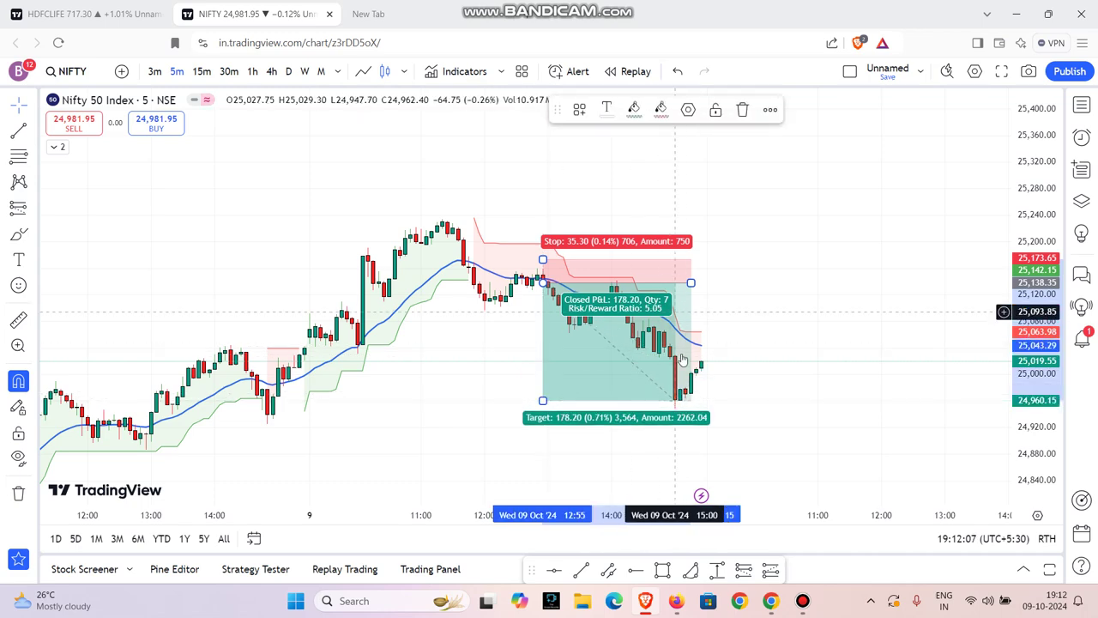
pyautogui.click(816, 354)
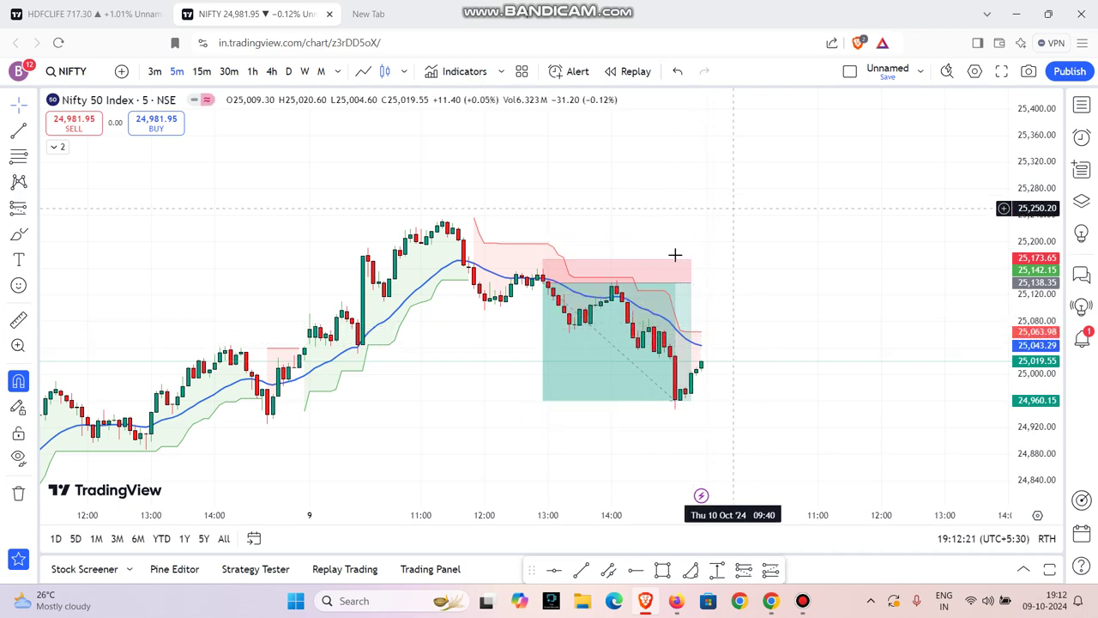
# - Delete the short position drawing and scroll back through the earlier bars
pyautogui.click(656, 313)
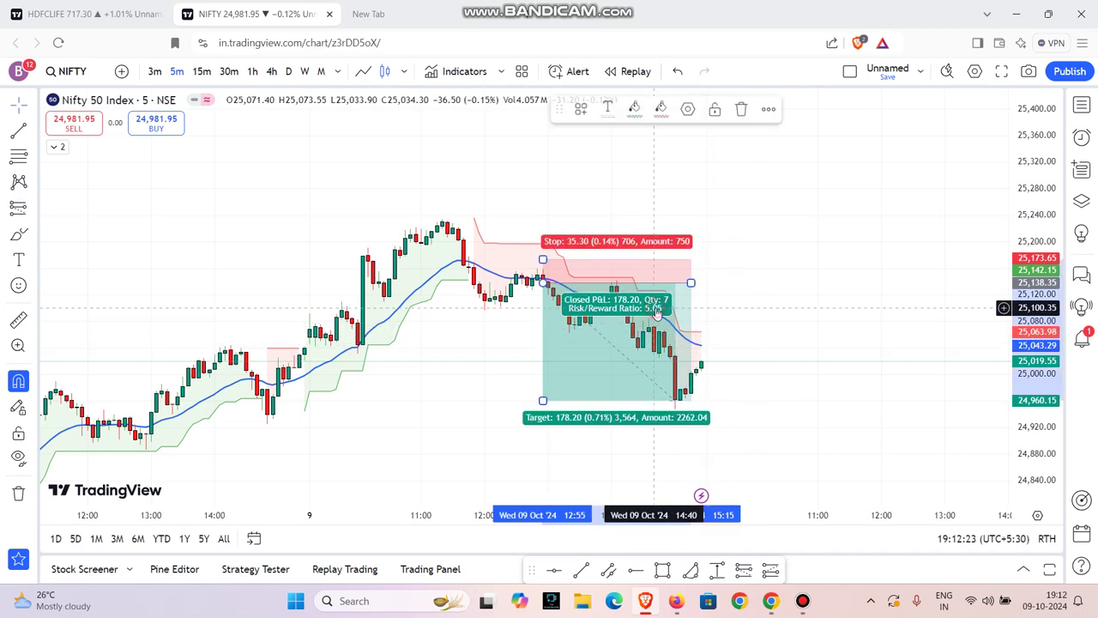
pyautogui.click(751, 120)
pyautogui.hscroll(-5, 502, 268)
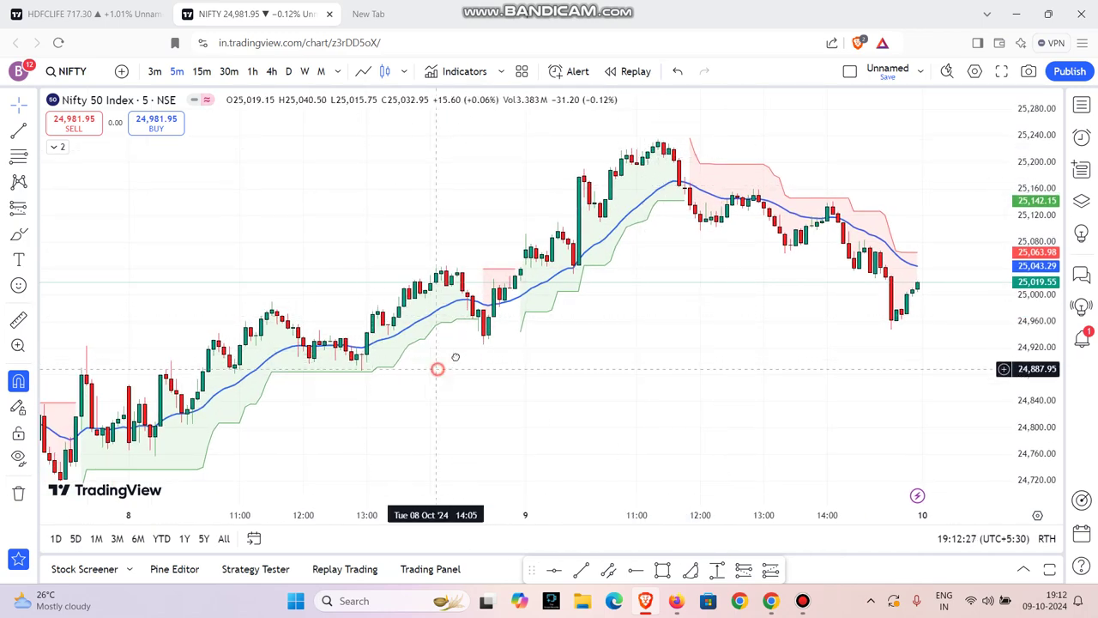
pyautogui.hscroll(-1, 441, 363)
pyautogui.hscroll(-6, 358, 407)
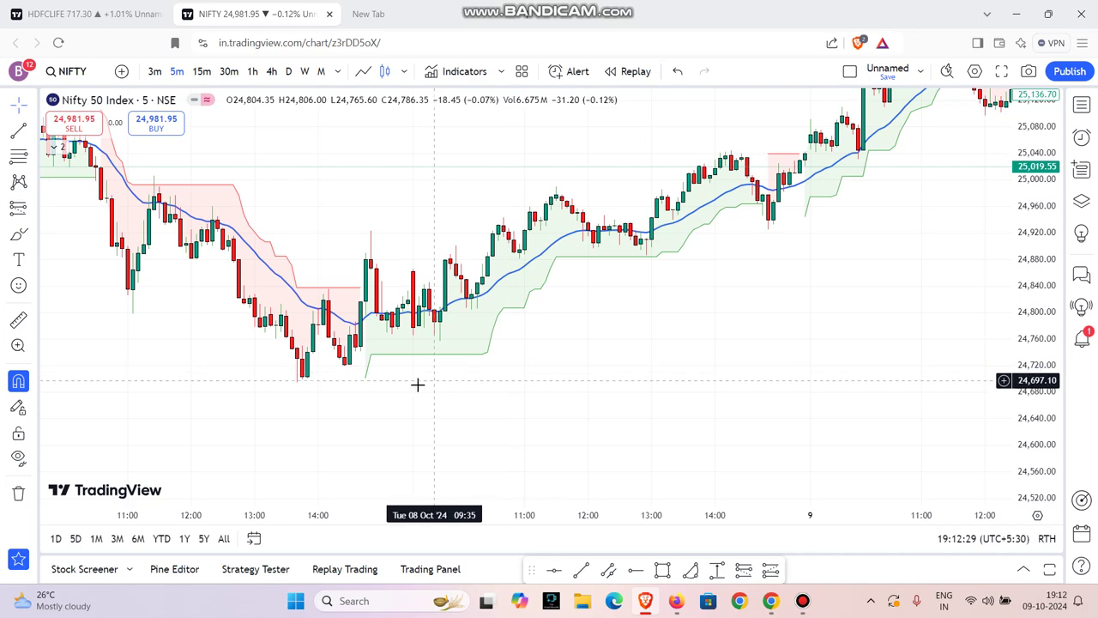
pyautogui.hscroll(-1, 366, 361)
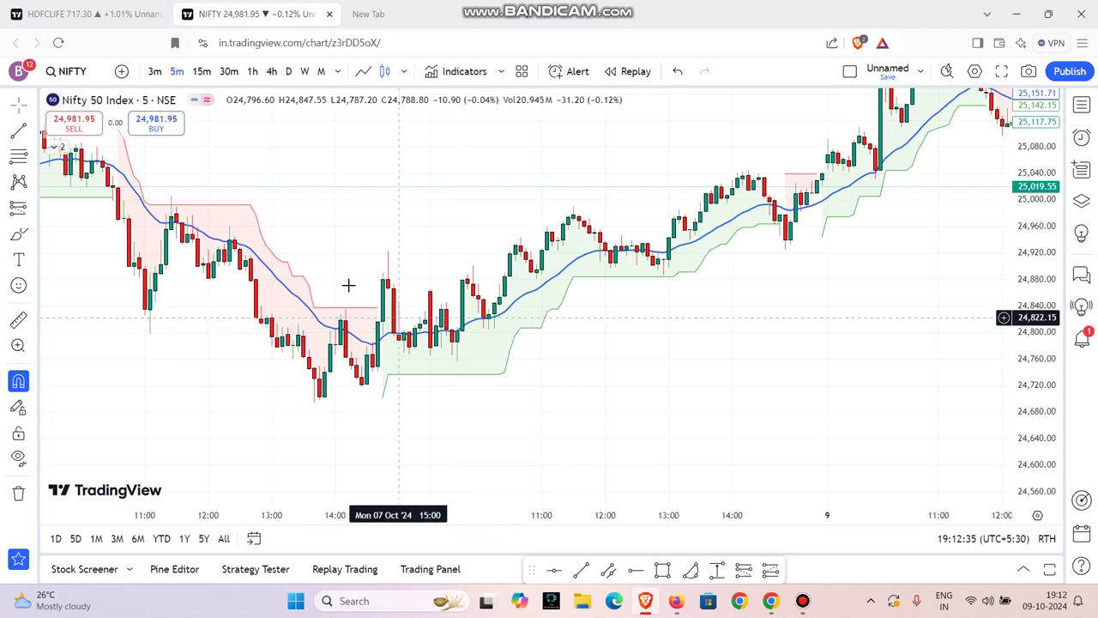
pyautogui.hscroll(-7, 311, 248)
pyautogui.hscroll(-10, 363, 260)
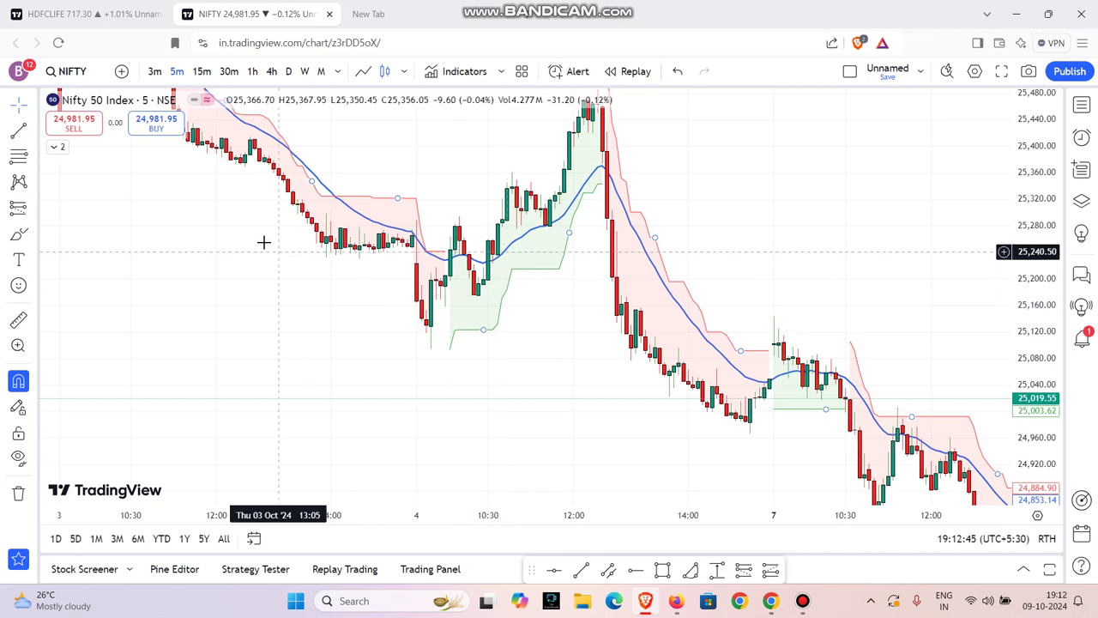
# - Pan and zoom the chart back to the 25–26 Sep sessions
pyautogui.moveTo(237, 210); pyautogui.dragTo(421, 293)
pyautogui.hscroll(-15, 422, 293)
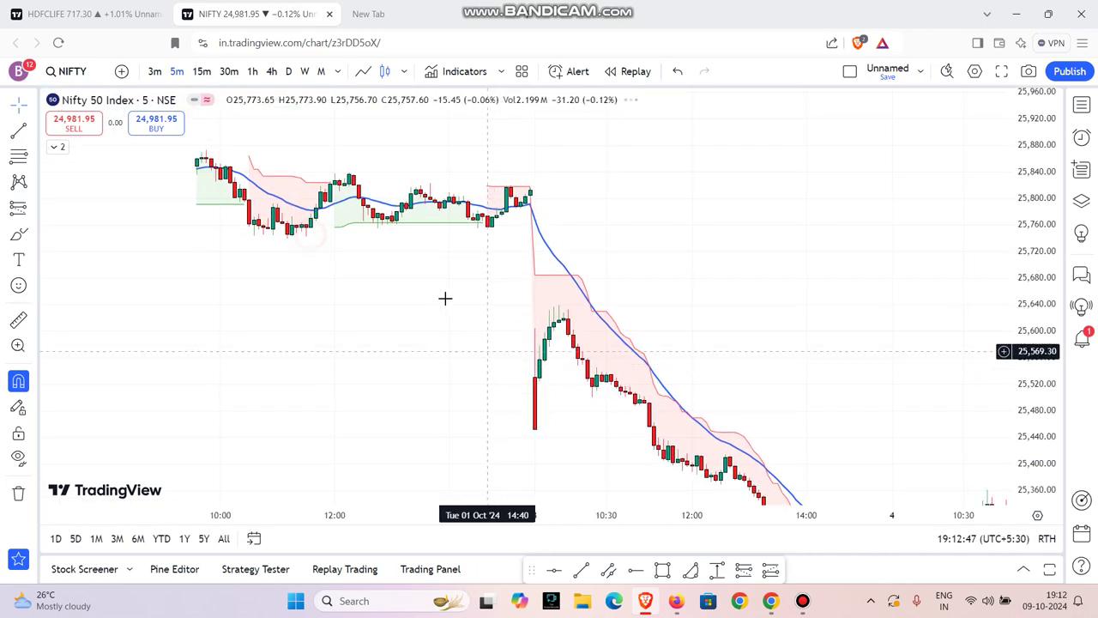
pyautogui.hscroll(-10, 444, 296)
pyautogui.hscroll(-10, 475, 255)
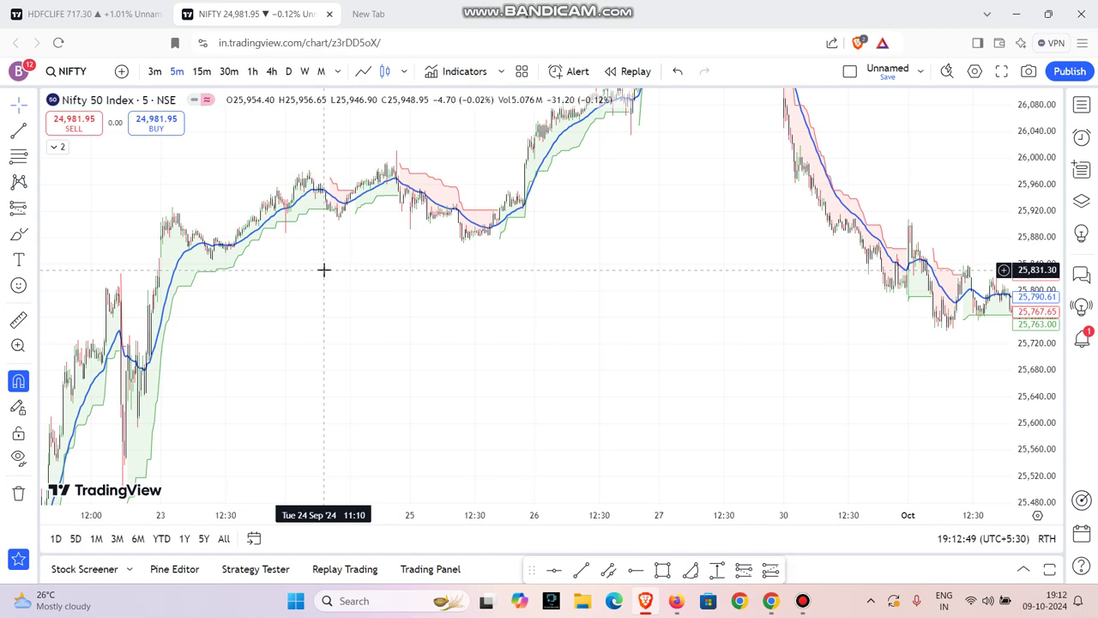
pyautogui.scroll(8, 606, 321)
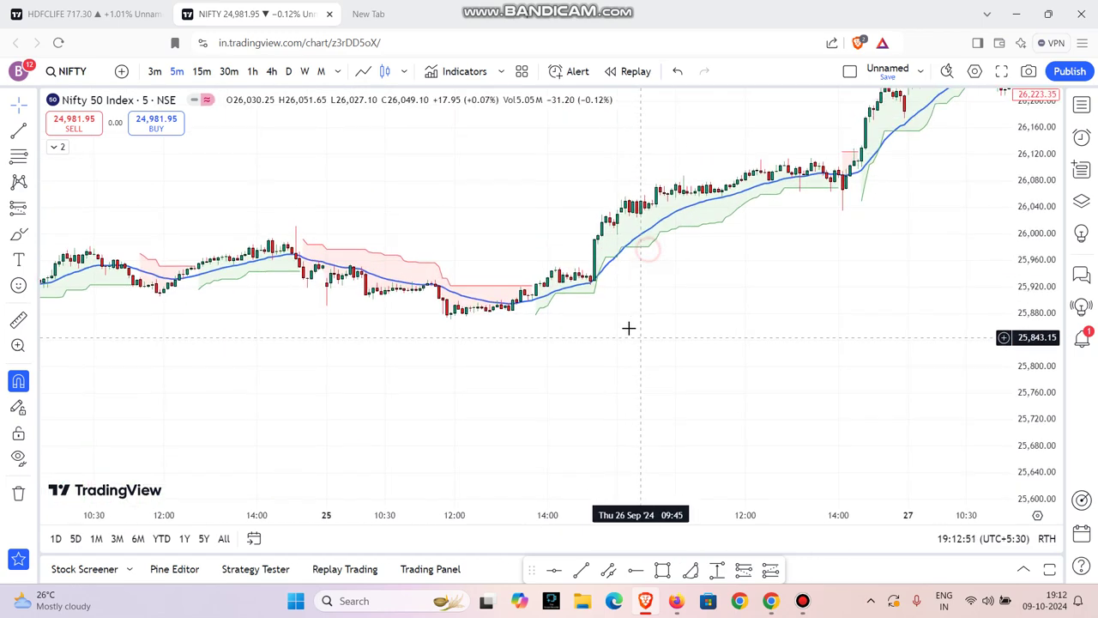
pyautogui.scroll(-2, 1004, 296)
pyautogui.hscroll(3, 718, 280)
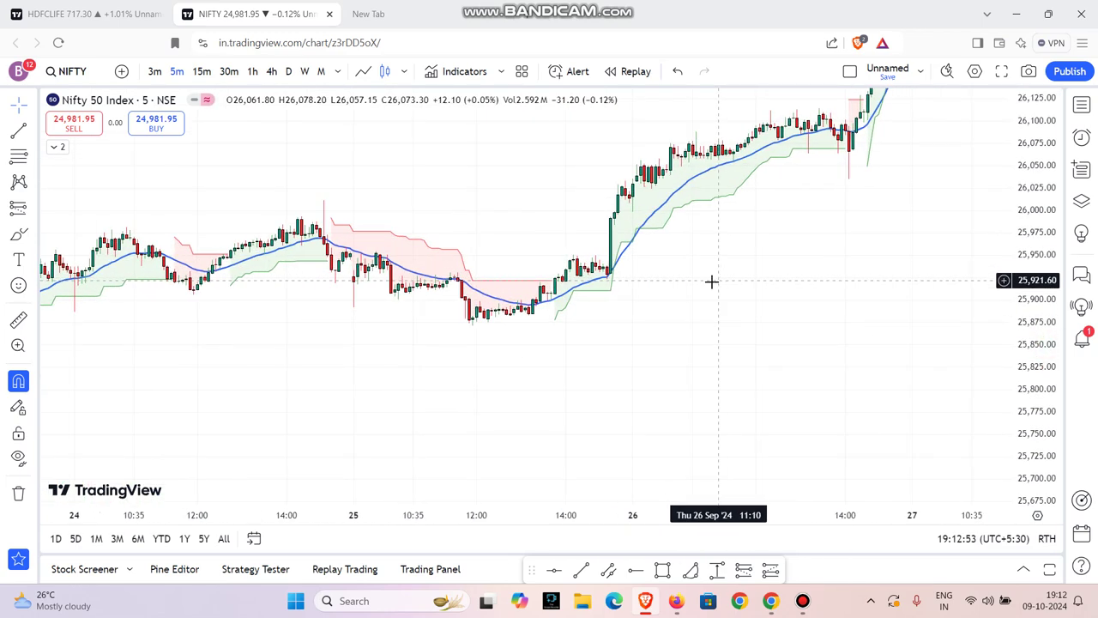
pyautogui.scroll(3, 593, 343)
pyautogui.scroll(2, 499, 359)
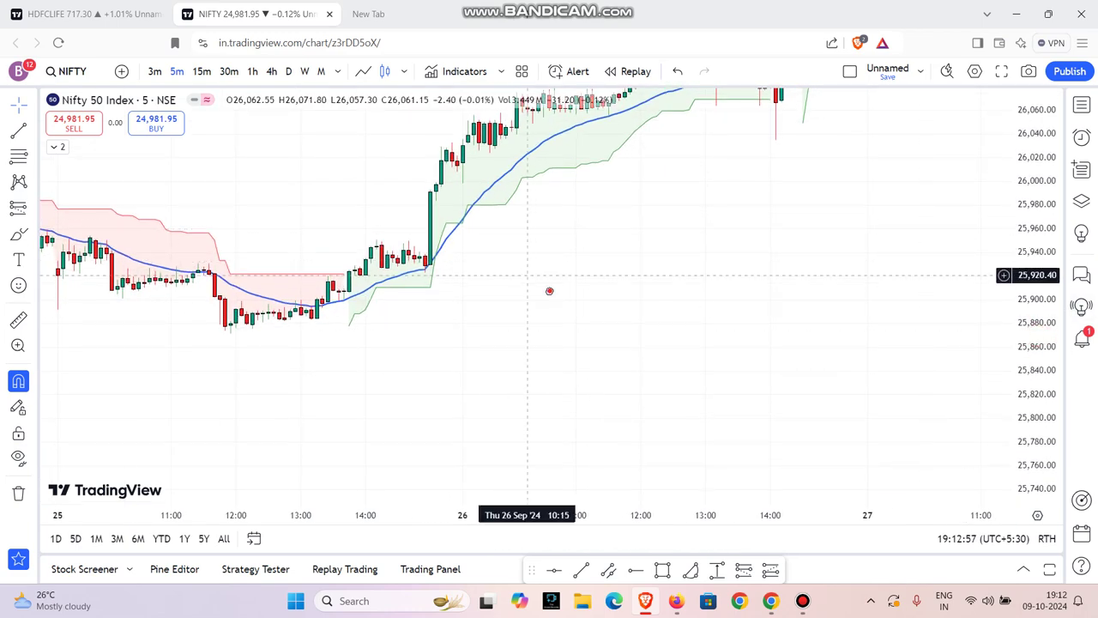
pyautogui.hscroll(-3, 661, 344)
pyautogui.scroll(3, 643, 350)
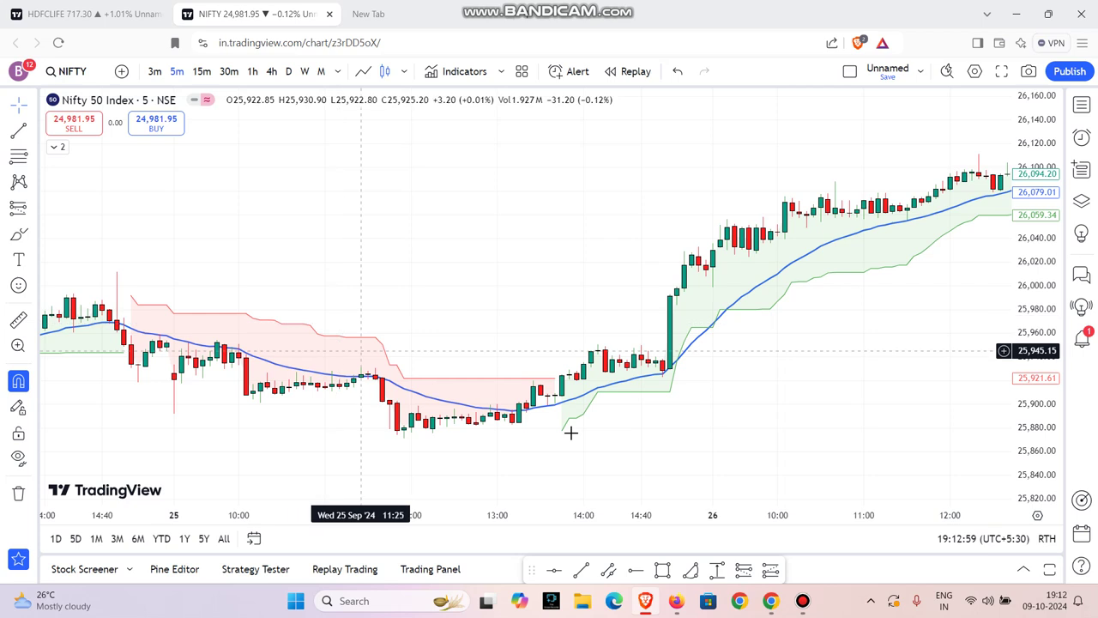
pyautogui.moveTo(562, 436)
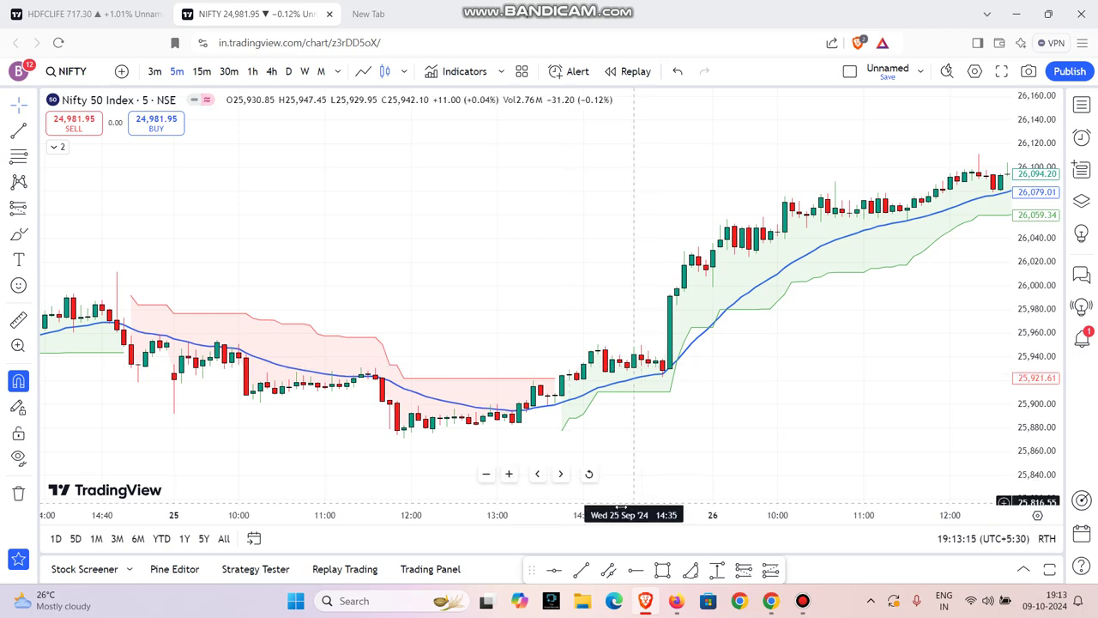
# - Draw a long at the 25 Sep 14:00 bar with a tighter stop and 68.55 target (R:R 2.25)
pyautogui.click(770, 571)
pyautogui.click(583, 360)
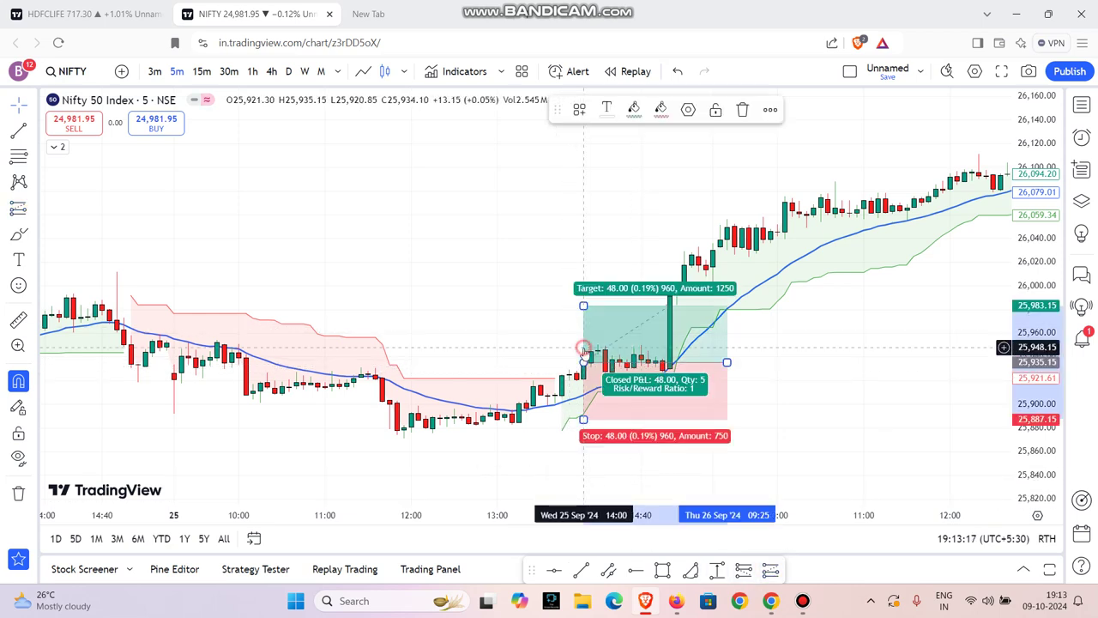
pyautogui.moveTo(583, 420)
pyautogui.mouseDown()
pyautogui.moveTo(686, 381)
pyautogui.moveTo(758, 414)
pyautogui.moveTo(784, 396)
pyautogui.mouseUp()
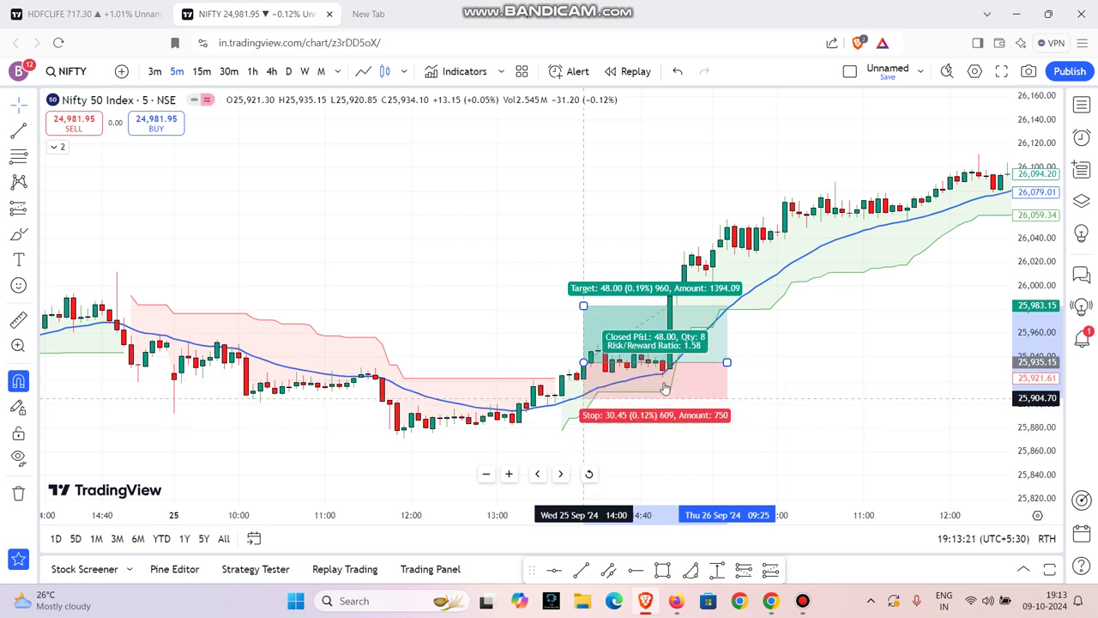
pyautogui.moveTo(584, 305)
pyautogui.mouseDown()
pyautogui.moveTo(615, 185)
pyautogui.moveTo(597, 266)
pyautogui.mouseUp()
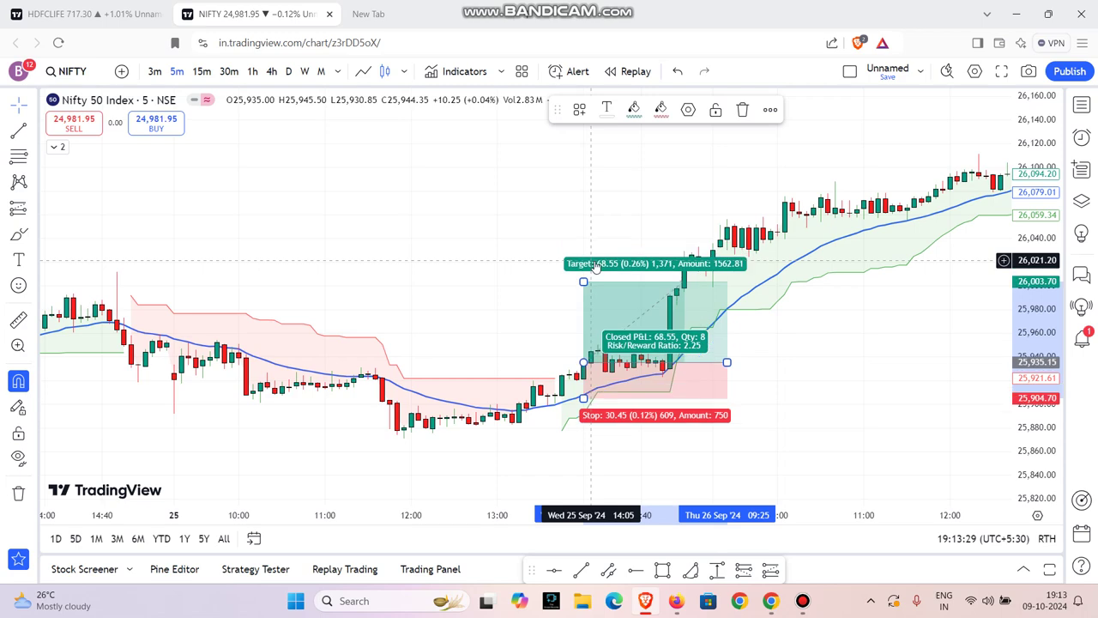
# - Delete the long position and pan forward to the 26–27 Sep bars
pyautogui.click(744, 107)
pyautogui.moveTo(772, 159); pyautogui.dragTo(493, 309)
pyautogui.moveTo(832, 317); pyautogui.dragTo(657, 294)
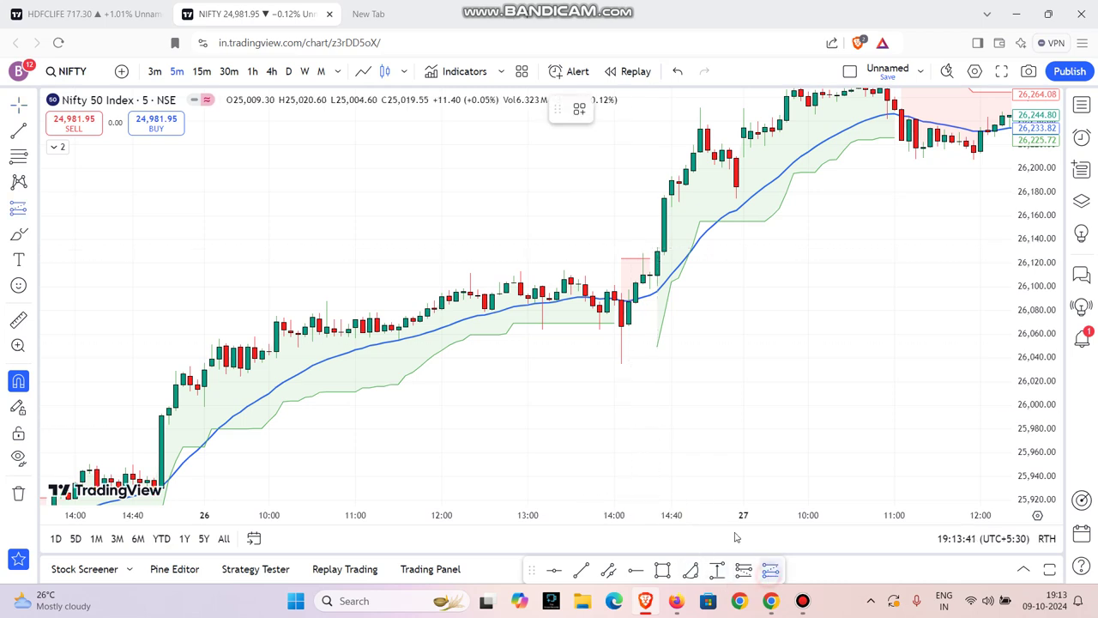
# - Draw a long at the 26 Sep 14:35 breakout with 29.45 stop and 117.75 target, then delete it
pyautogui.click(664, 252)
pyautogui.moveTo(664, 341)
pyautogui.mouseDown()
pyautogui.moveTo(664, 286)
pyautogui.moveTo(607, 368)
pyautogui.mouseUp()
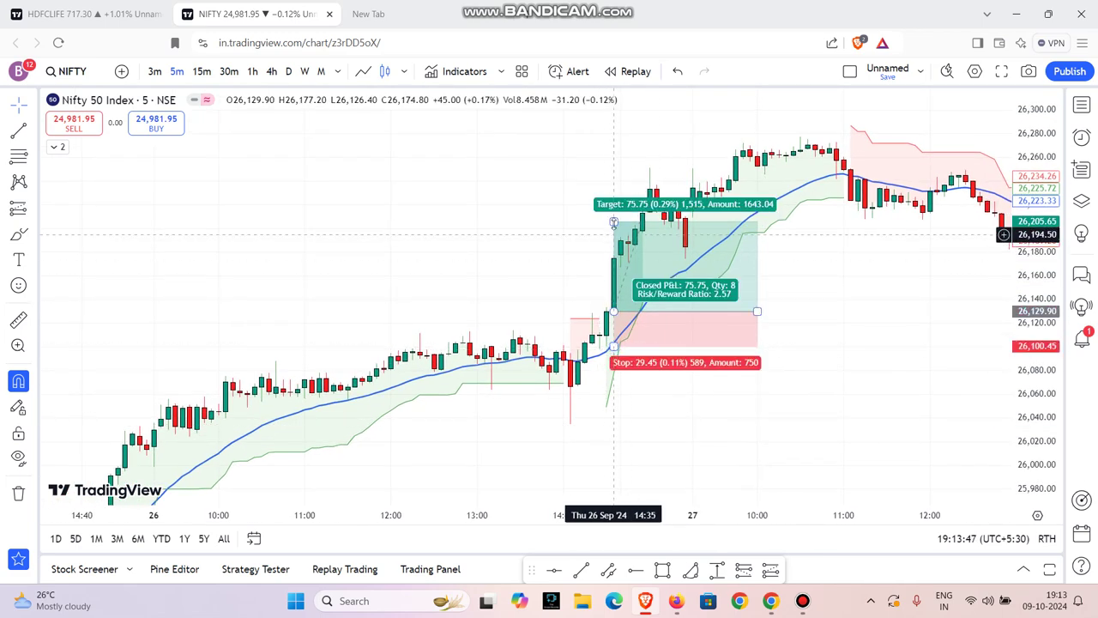
pyautogui.moveTo(613, 222); pyautogui.dragTo(616, 172)
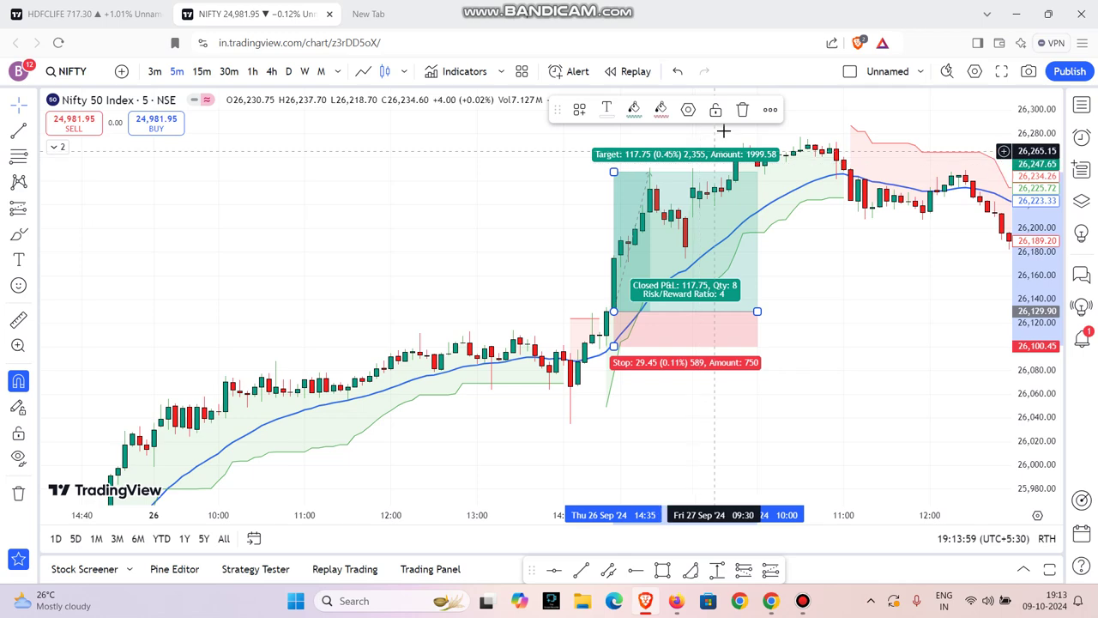
pyautogui.click(743, 109)
# - Zoom out and scroll forward to the 27–30 Sep sessions and the sell-off
pyautogui.scroll(-2, 880, 312)
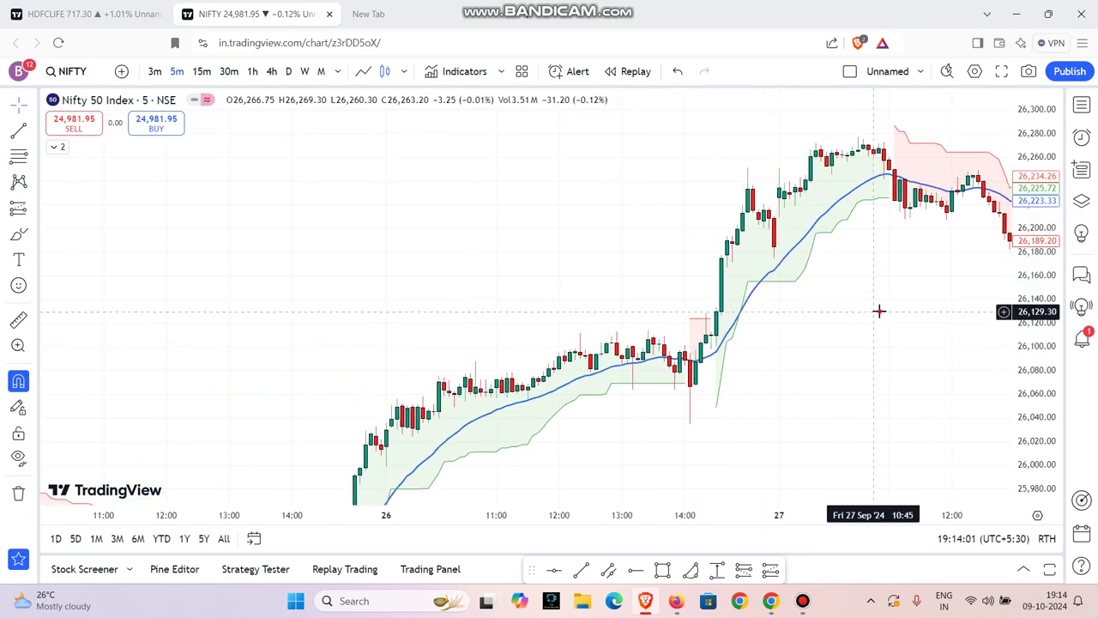
pyautogui.hscroll(10, 841, 301)
pyautogui.hscroll(4, 758, 386)
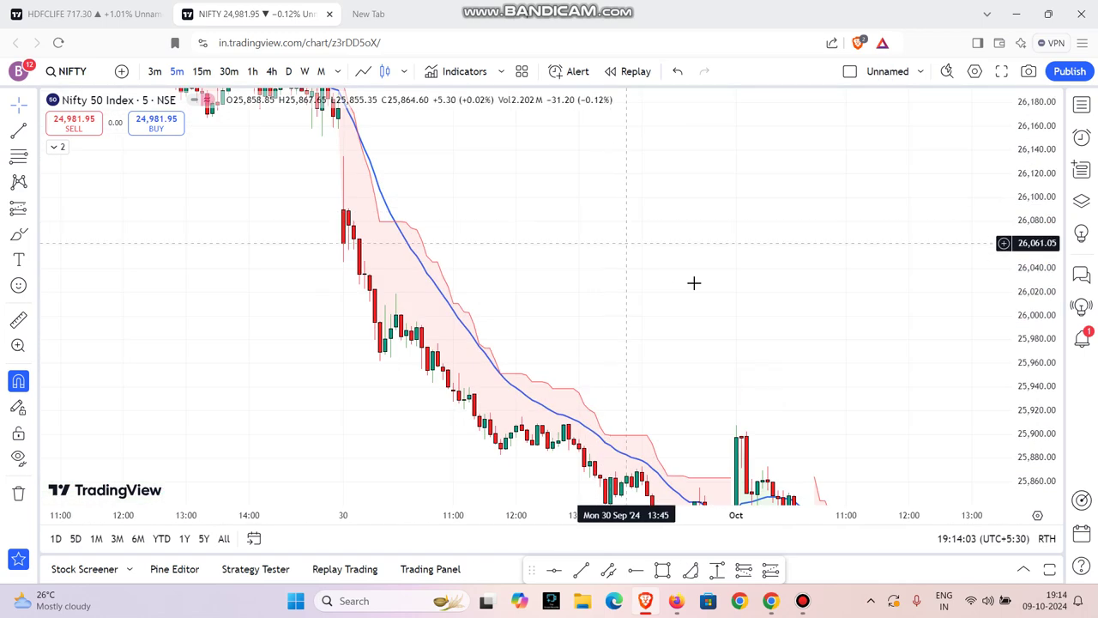
pyautogui.hscroll(-7, 689, 284)
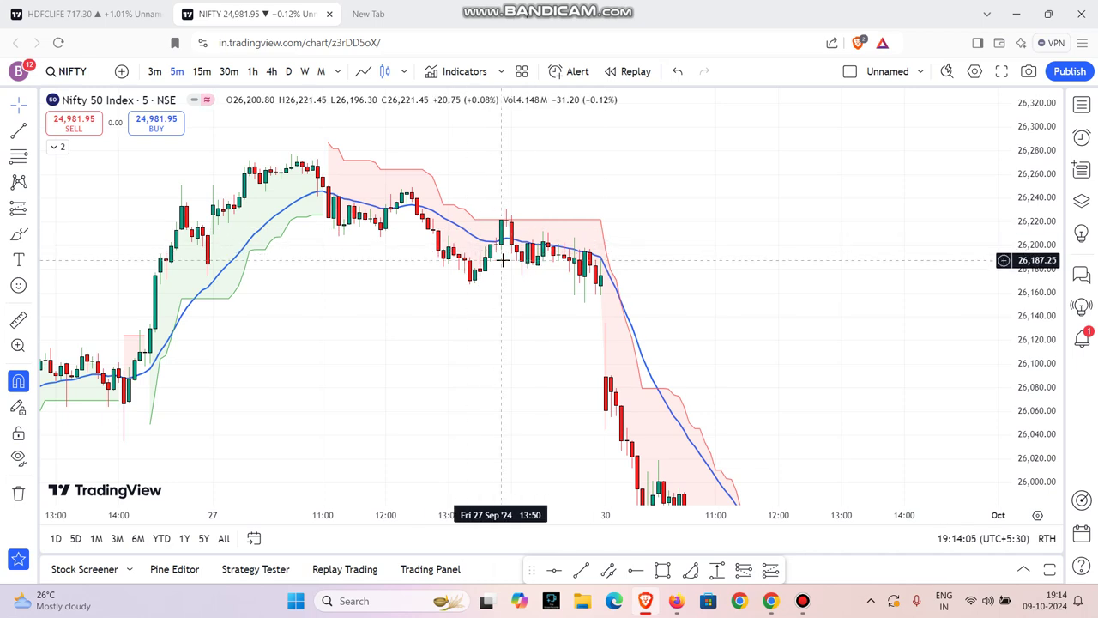